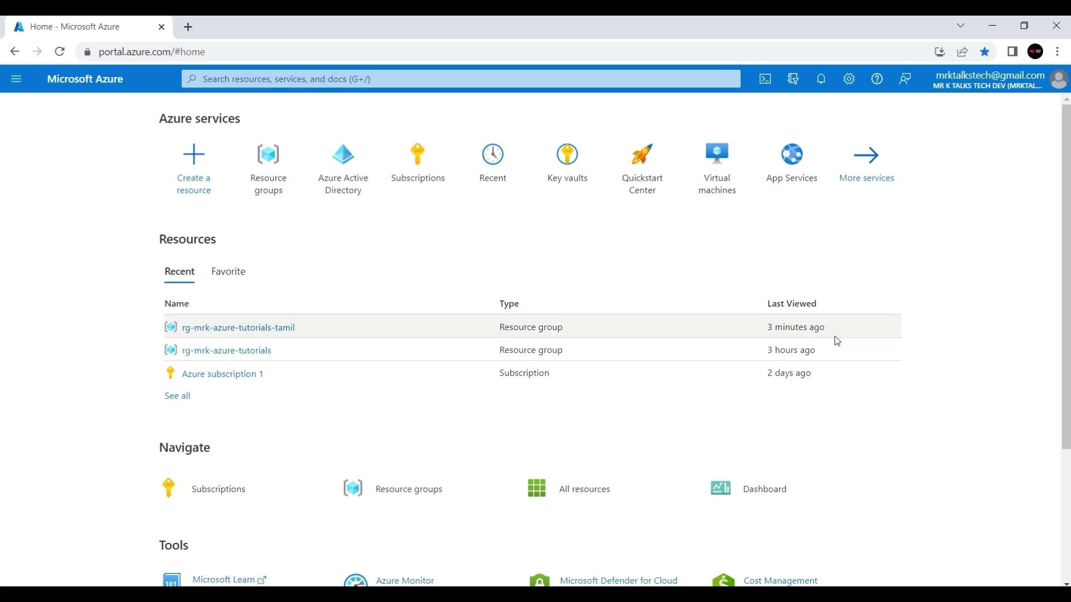
Step: View the role assignments in the access control settings of resource group rg-mrk-azure-tutorials-tamil
click(233, 329)
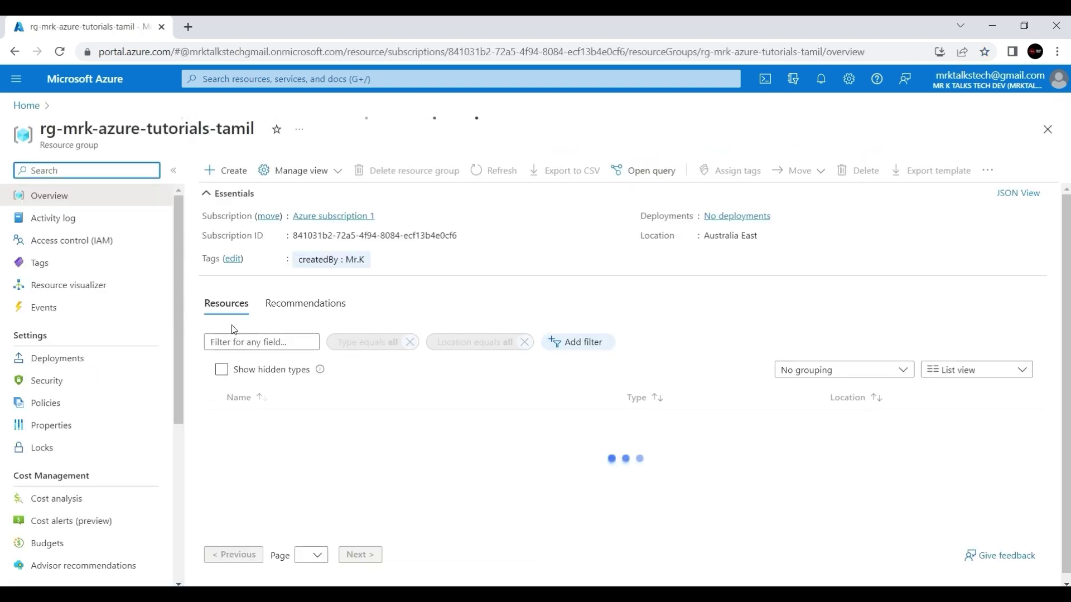
click(60, 249)
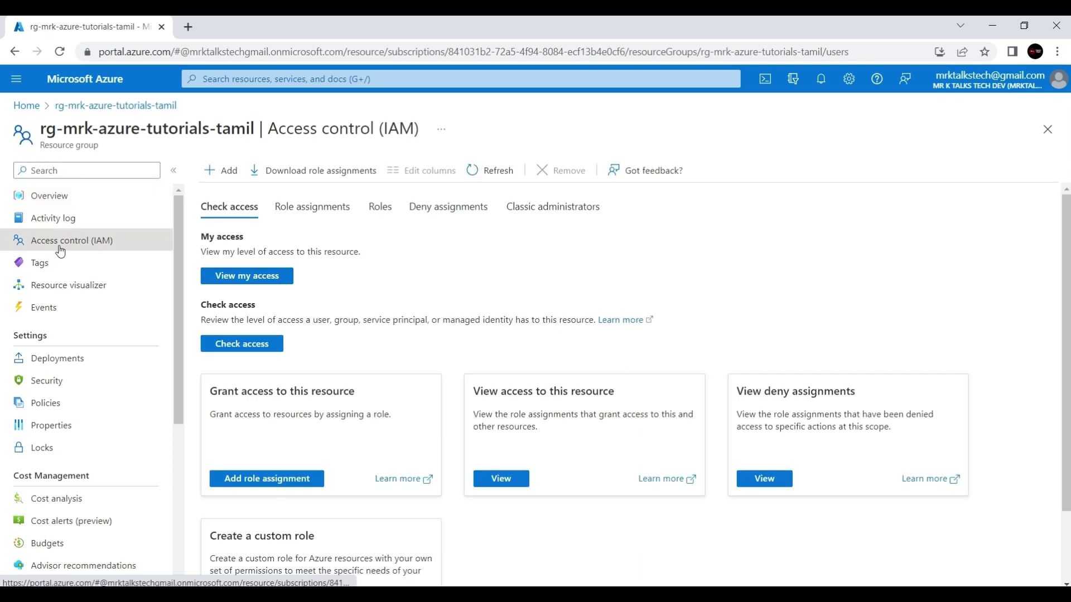
click(304, 211)
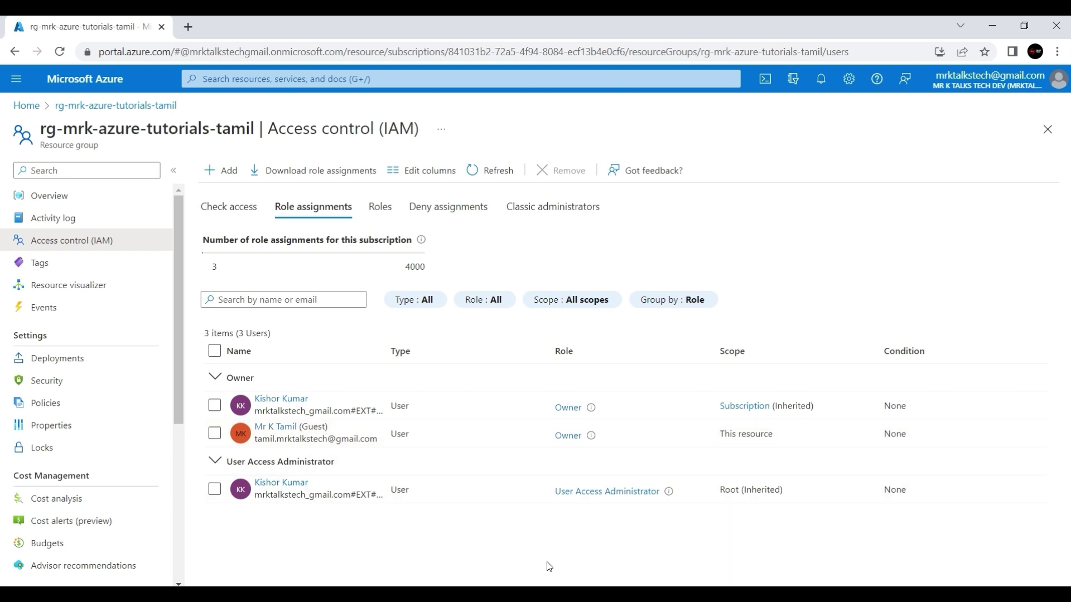
Step: Switch to the guest user's browser session and view the role assignments of rg-mrk-azure-tutorials-tamil there
key(alt+Tab)
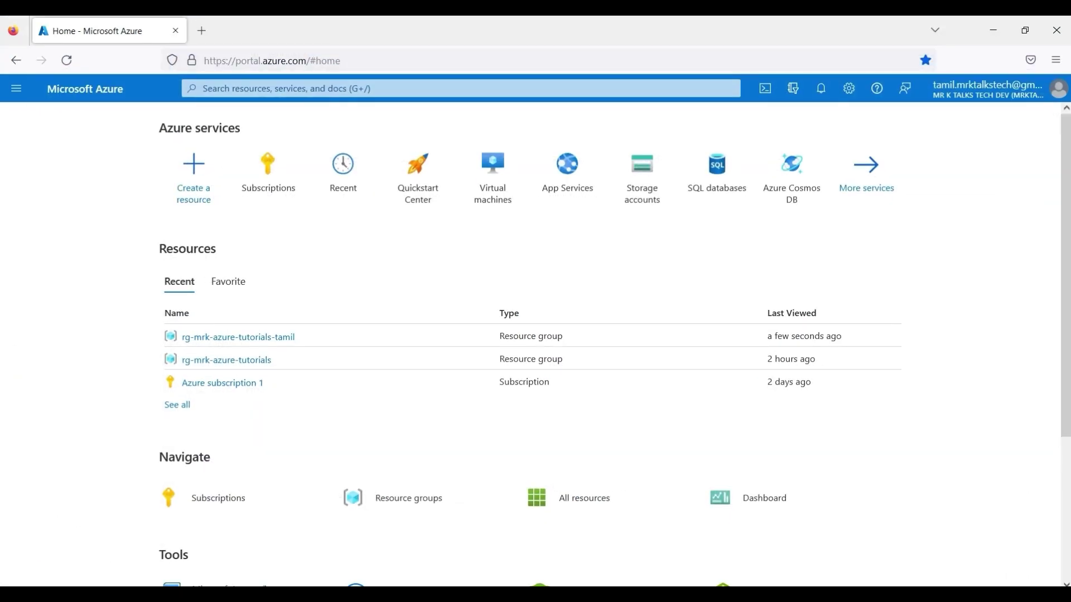
click(254, 337)
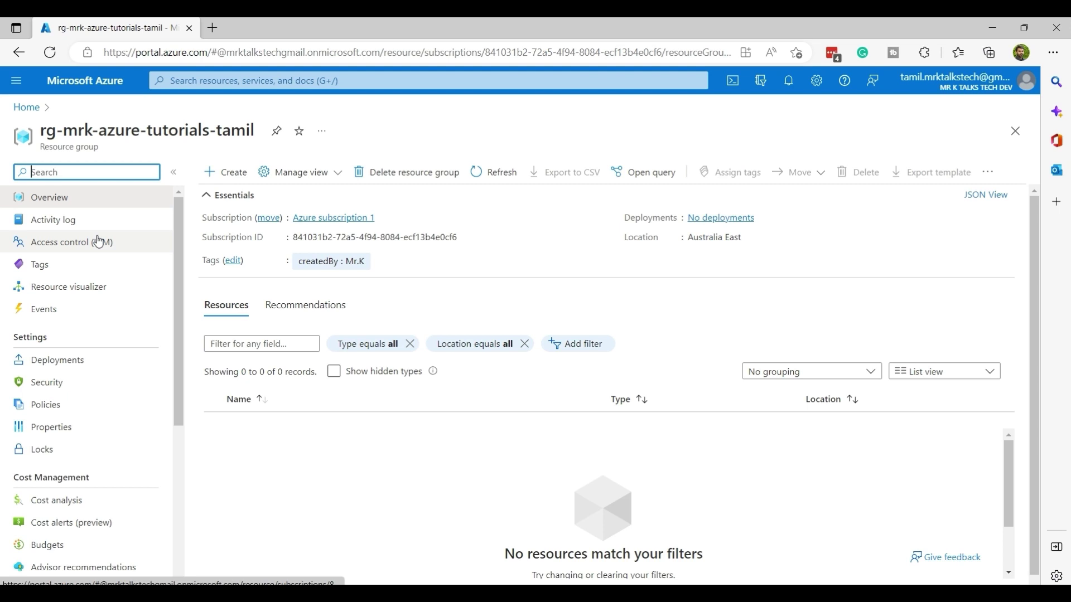
click(96, 241)
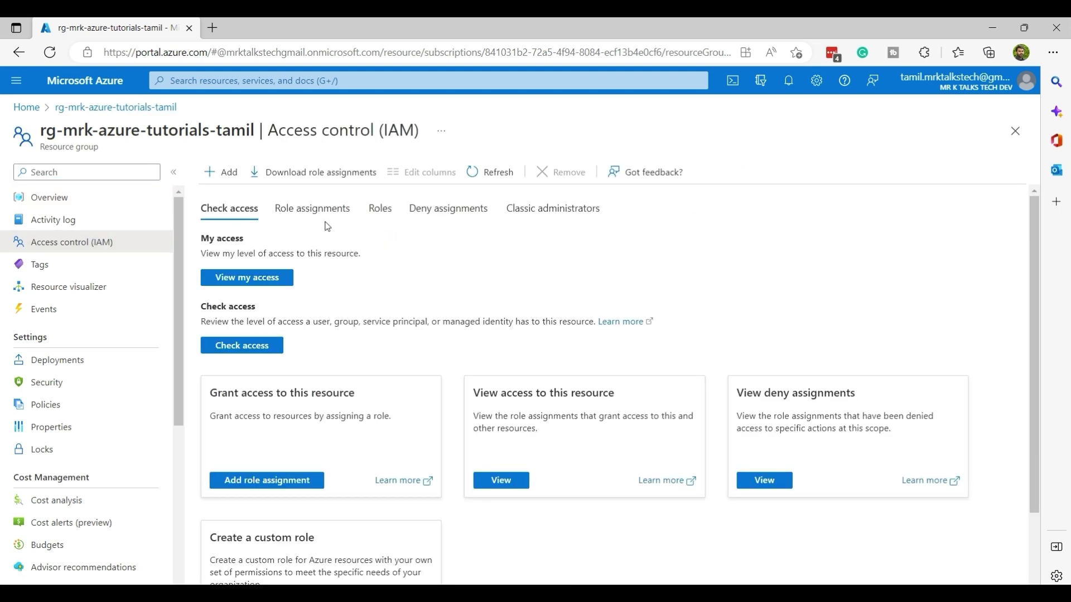
click(318, 221)
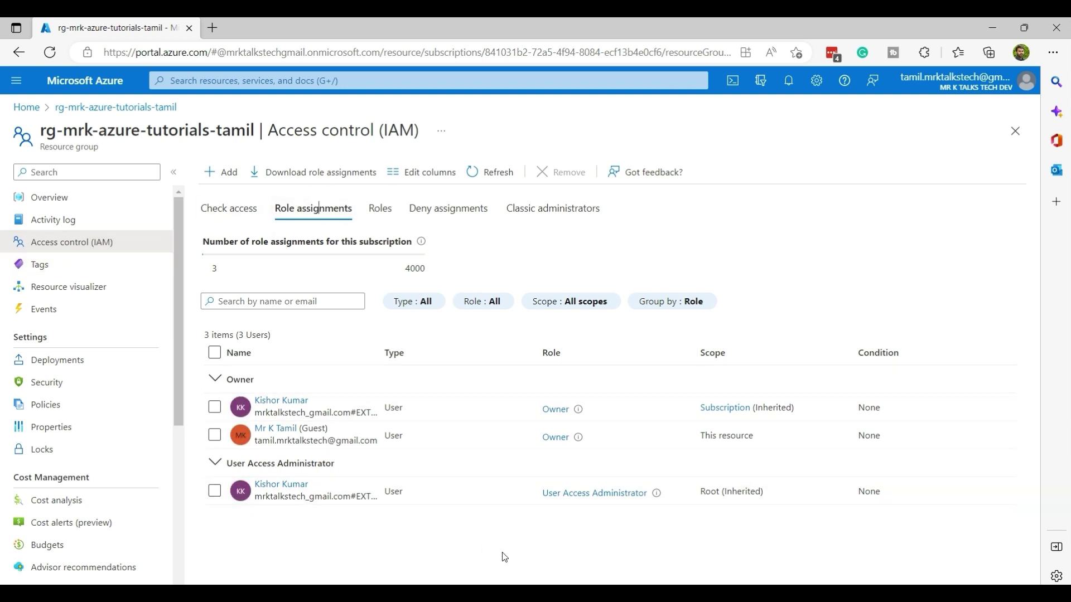
Step: Return to the administrator's browser session, remove the guest user's Owner role assignment from the resource group, and refresh the list
key(alt+Tab)
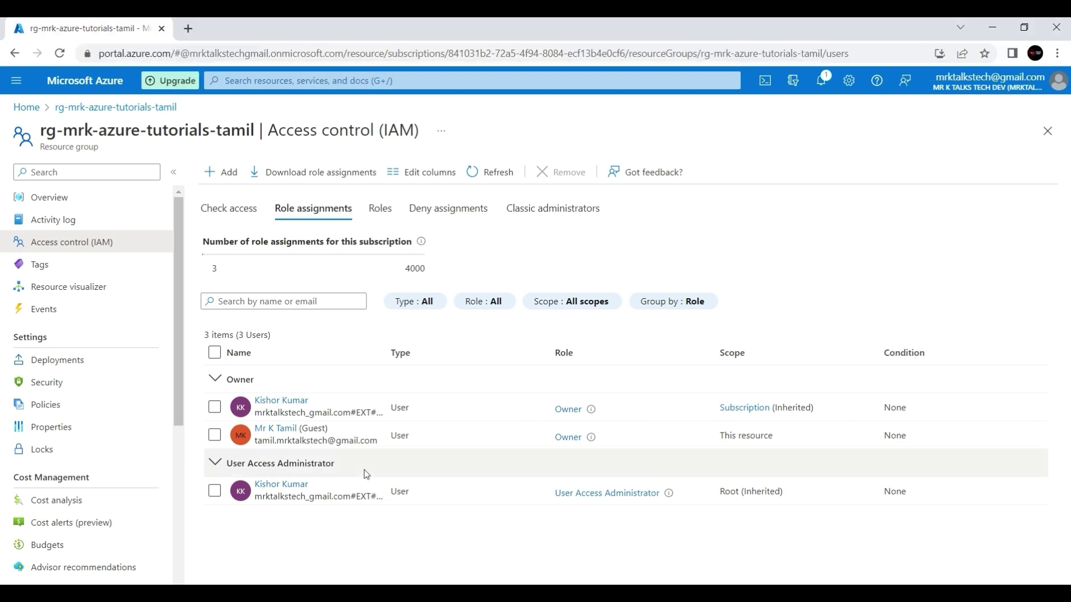
click(214, 440)
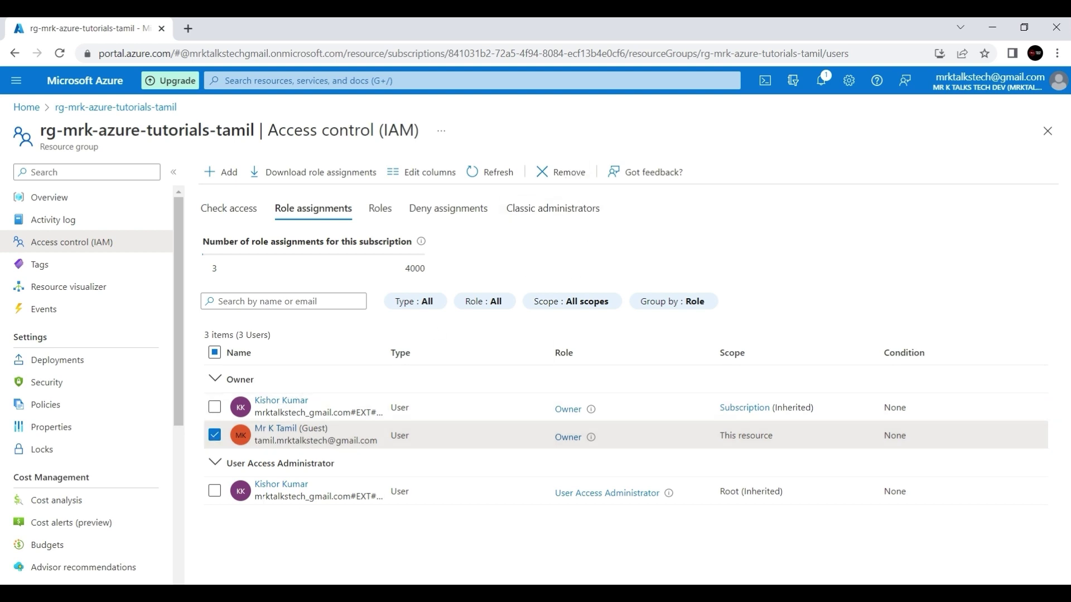
click(215, 435)
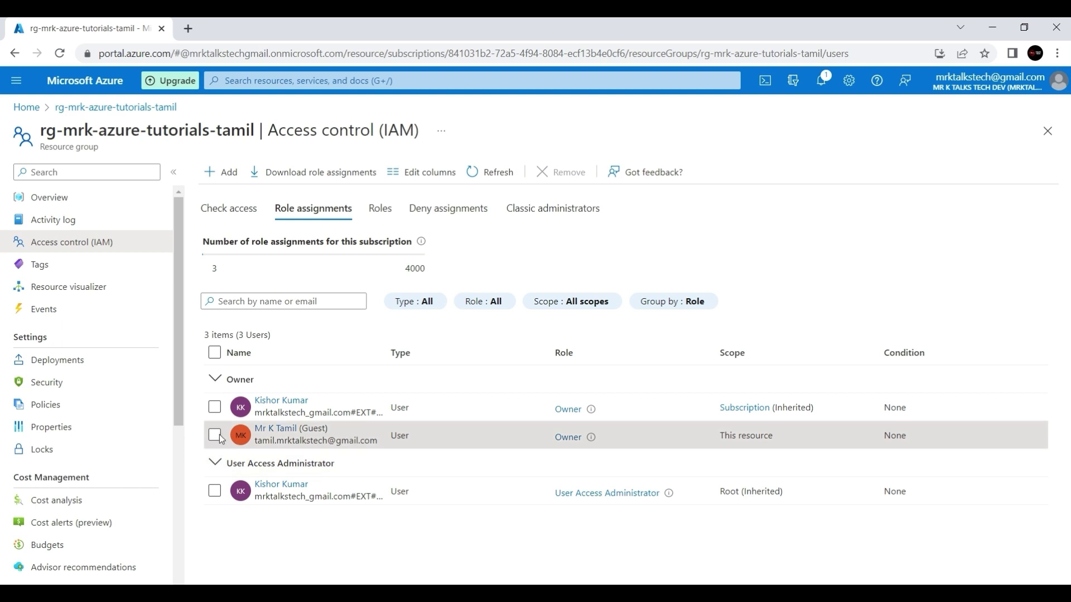
click(214, 436)
click(570, 174)
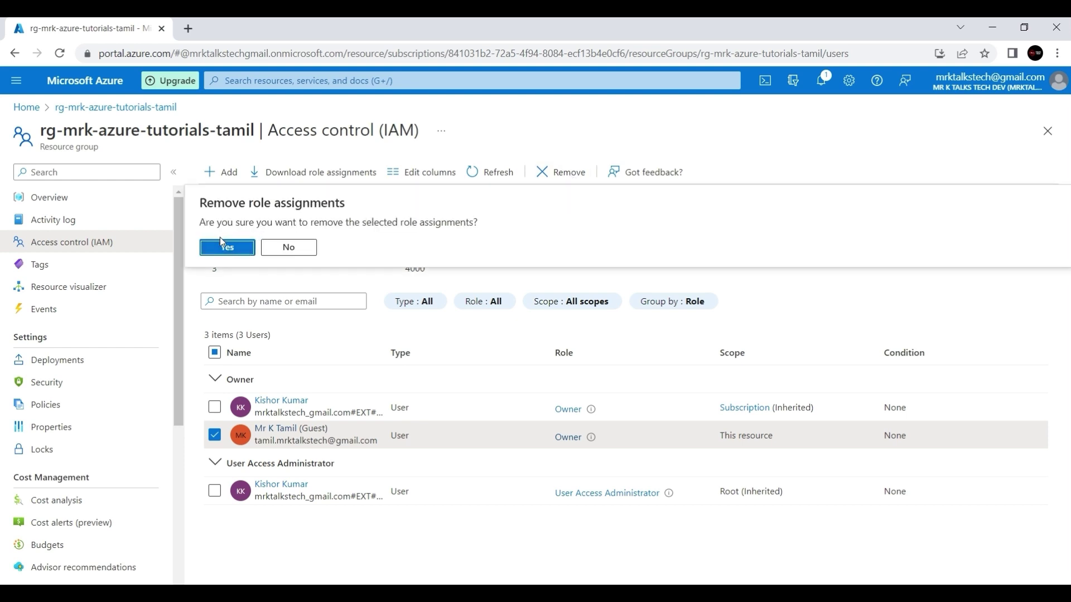
click(226, 246)
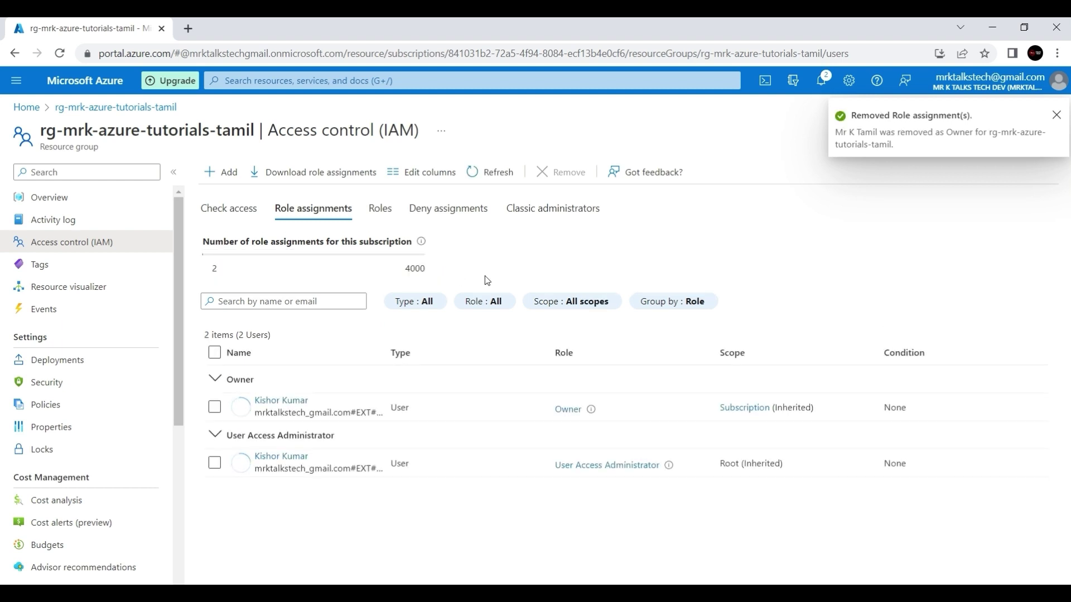
click(1055, 118)
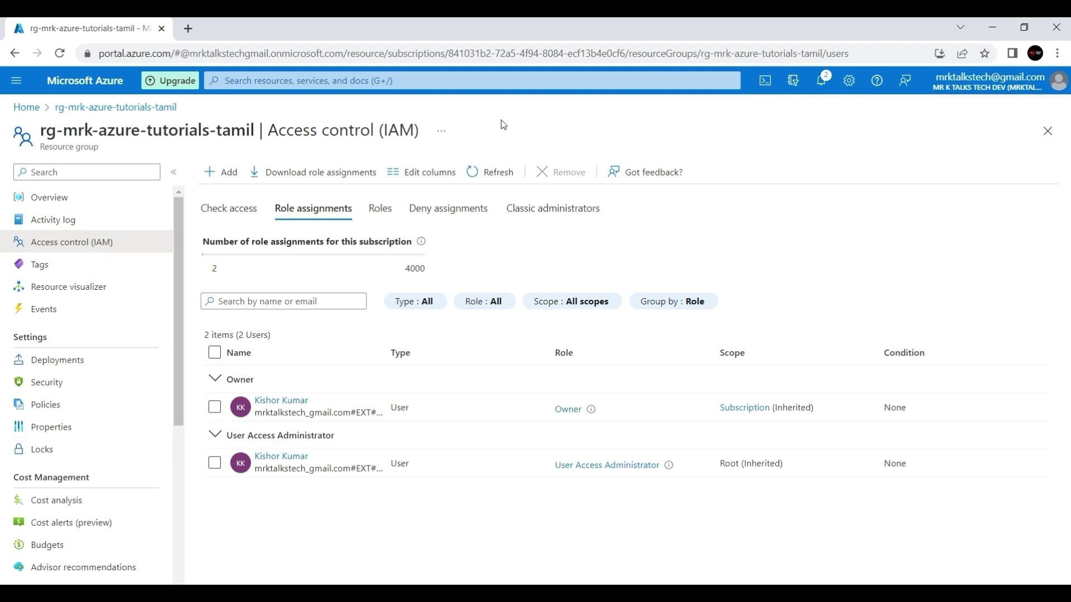
click(489, 178)
Step: In the guest user's browser session, reload the resource group's access control page and check whether its role assignments can still be read
click(431, 594)
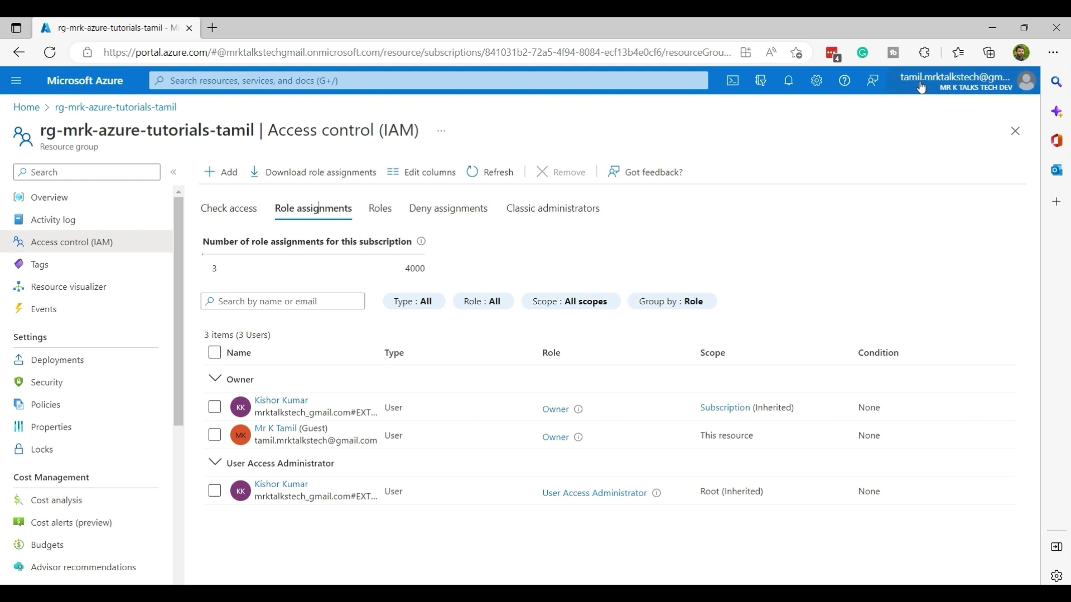
click(494, 174)
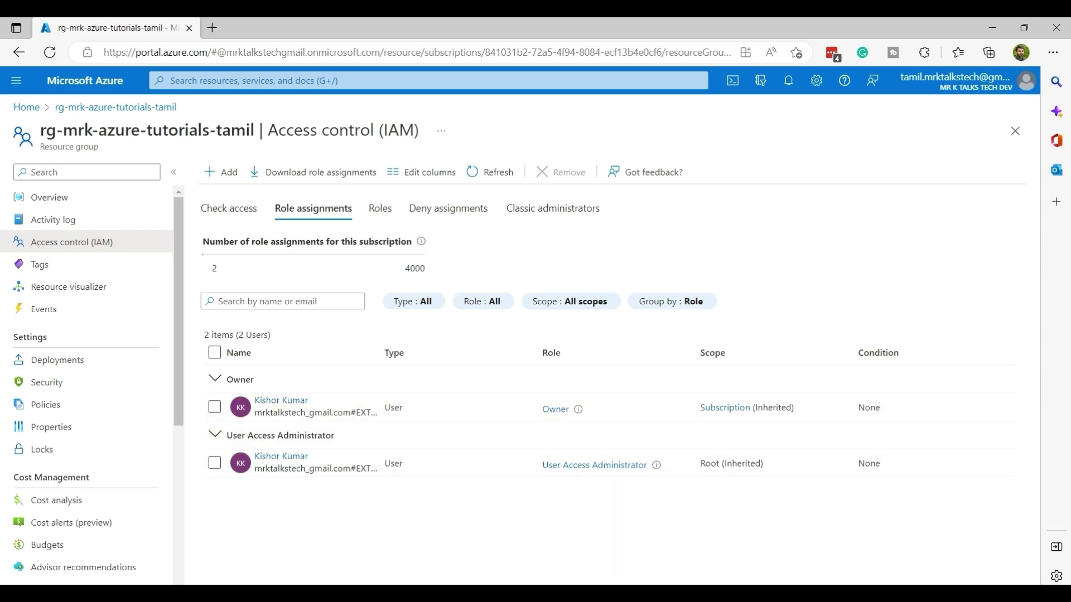
click(61, 58)
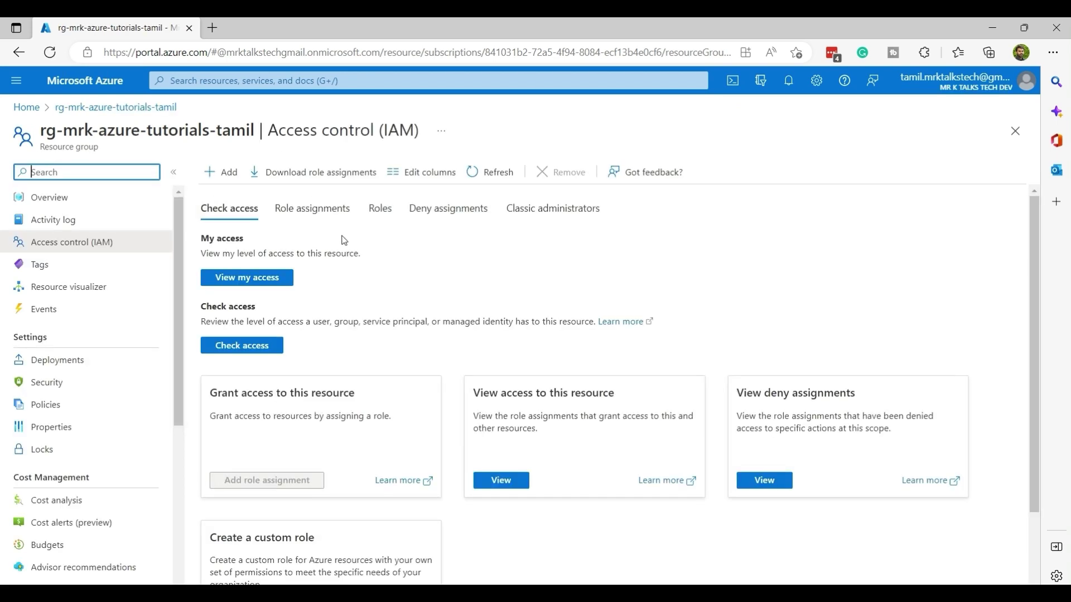
click(324, 214)
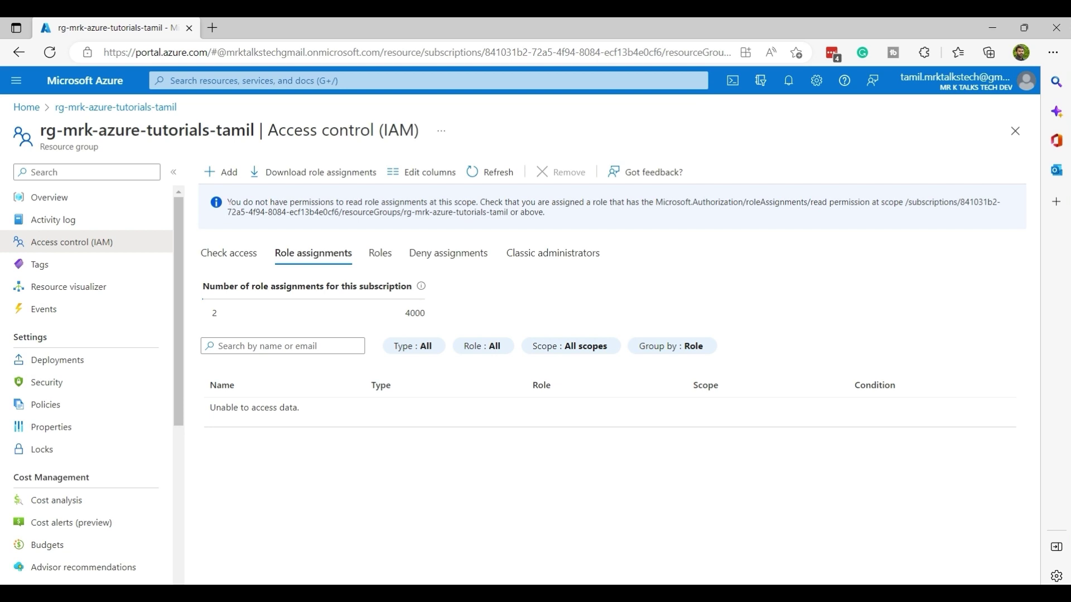
click(228, 203)
drag(227, 203, 546, 213)
click(660, 220)
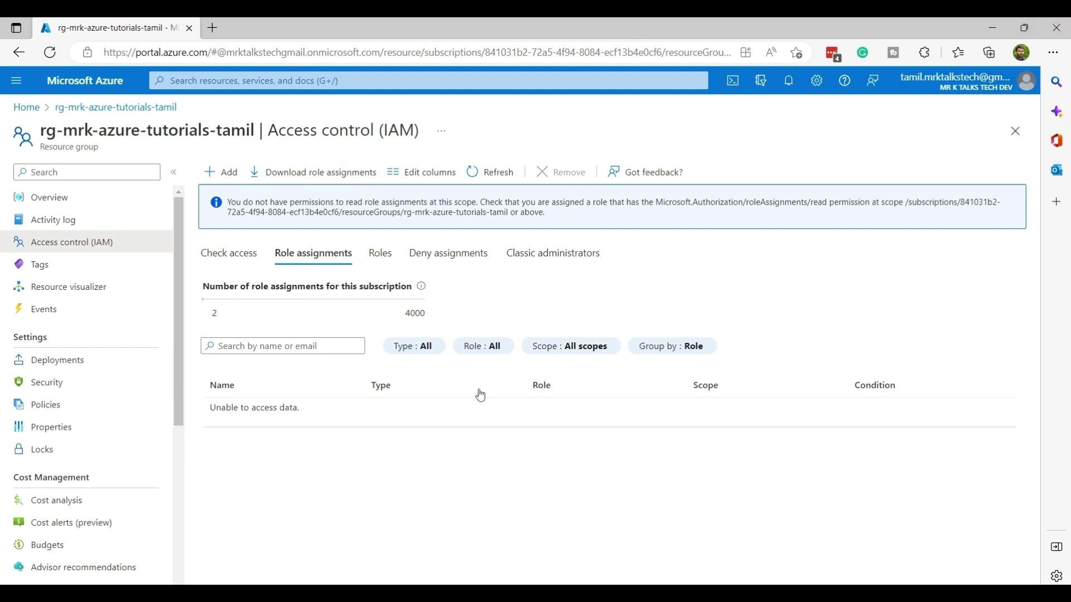
mouse_move(420, 296)
Step: In the administrator's browser session, start a new group in Azure Active Directory, keeping the group type Security
key(alt+Tab)
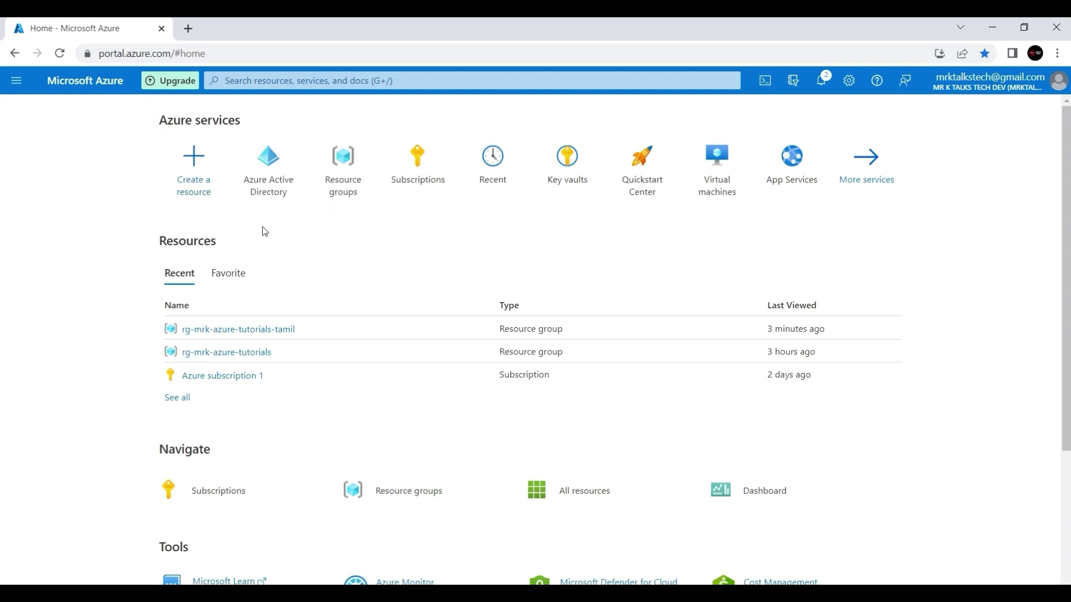
click(268, 180)
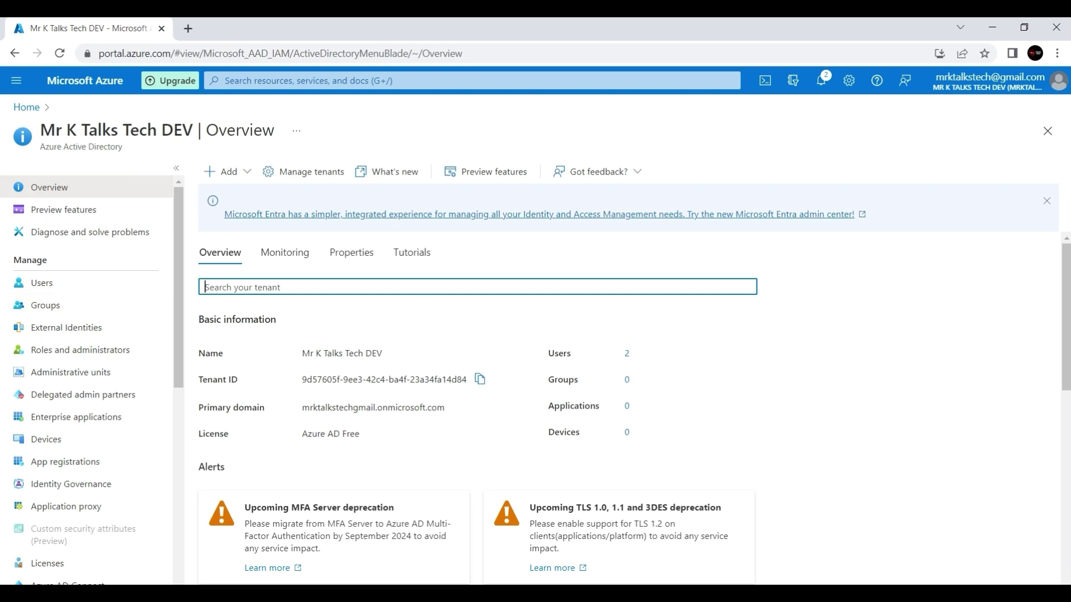
click(49, 310)
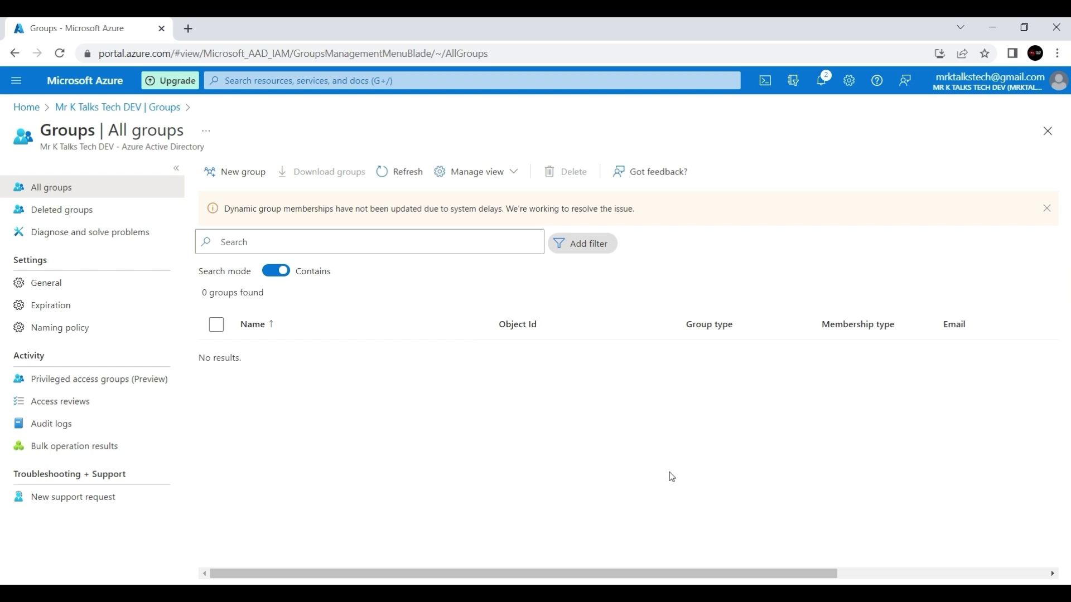
click(235, 173)
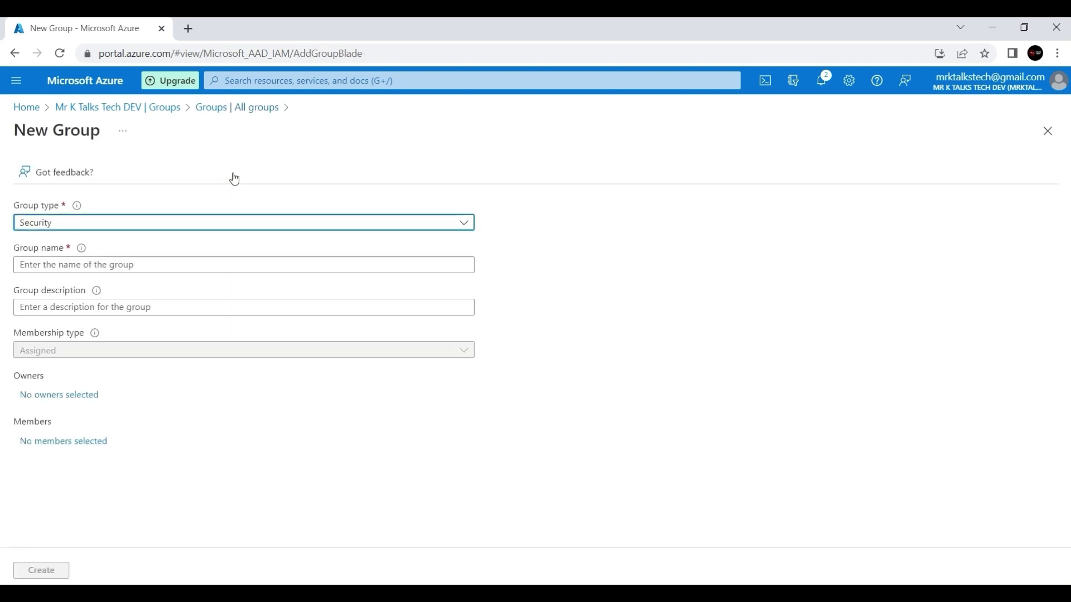
click(43, 230)
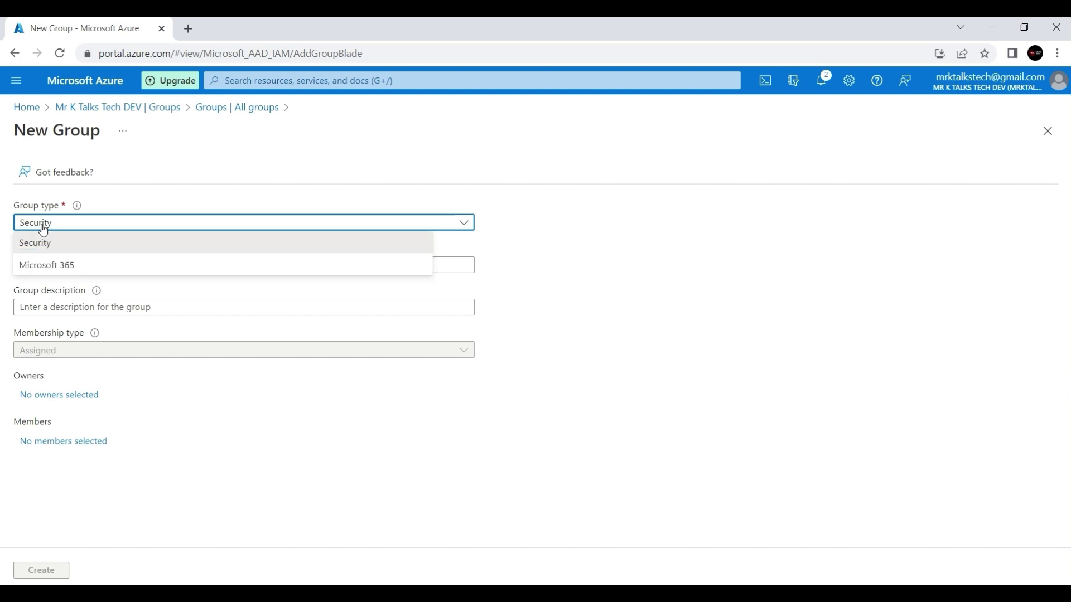
click(43, 229)
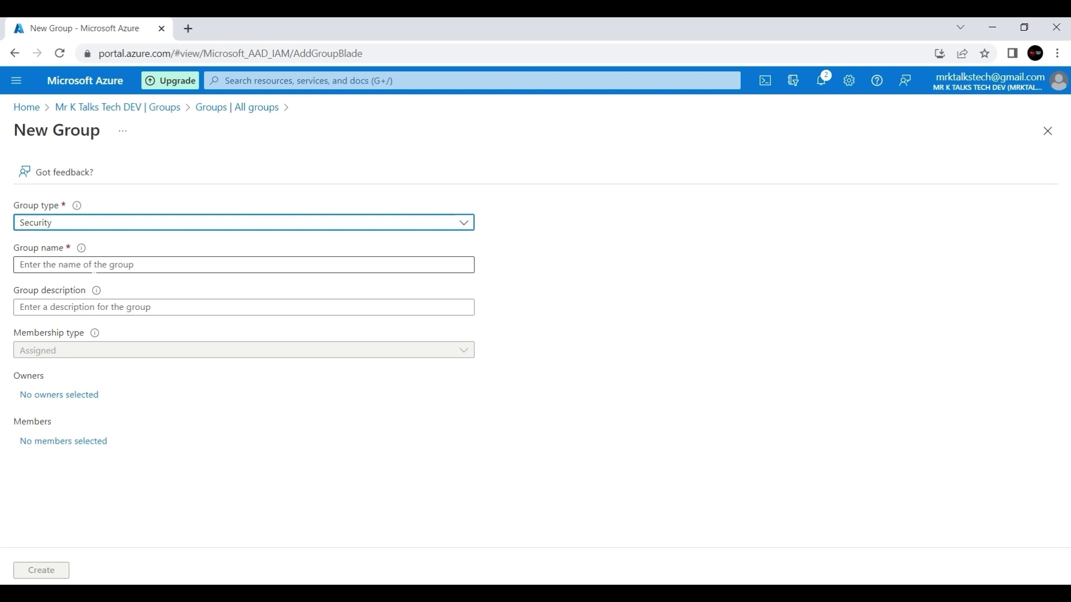
Step: Name the new group dev-group and enter the description "Its created for DEV team"
click(94, 266)
text(de)
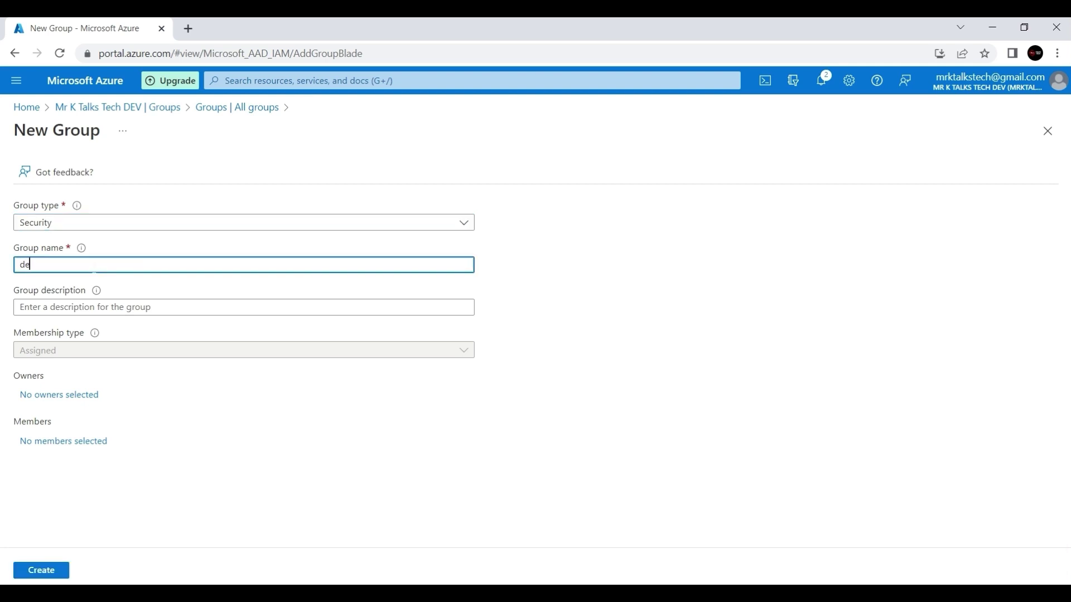
text(v-group)
key(Tab)
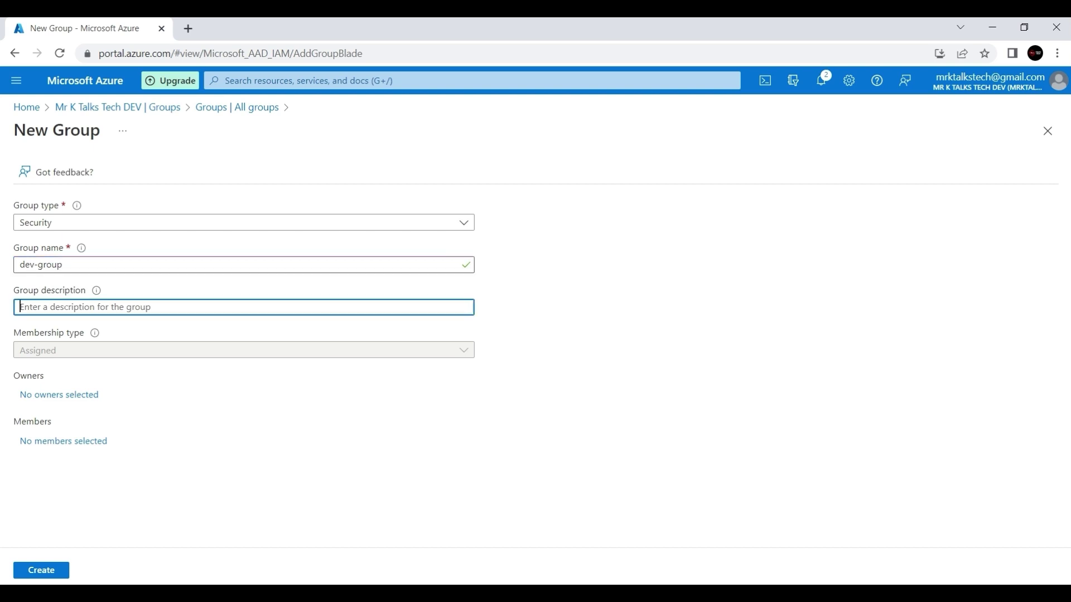
text(Its cre)
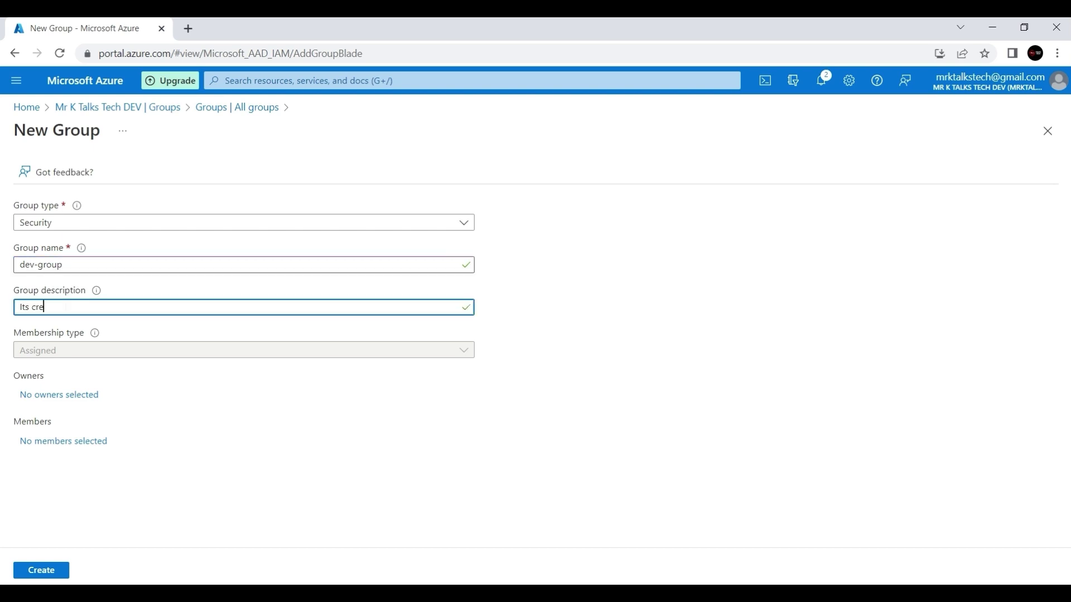
text(ated for DEV team)
Step: Add the signed-in administrator's account as the owner of dev-group
click(59, 401)
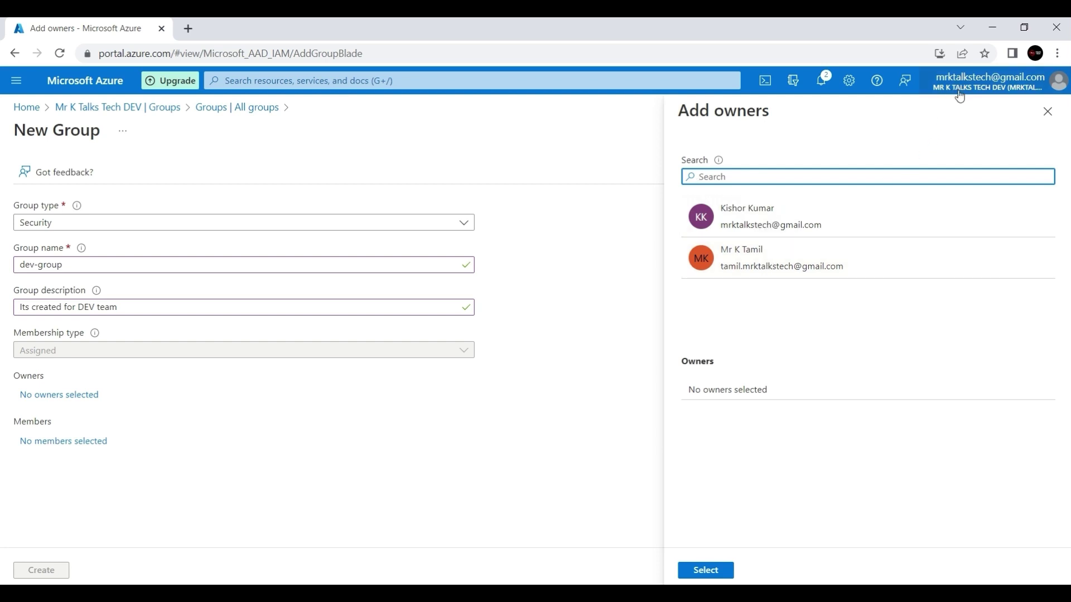
click(781, 207)
click(702, 571)
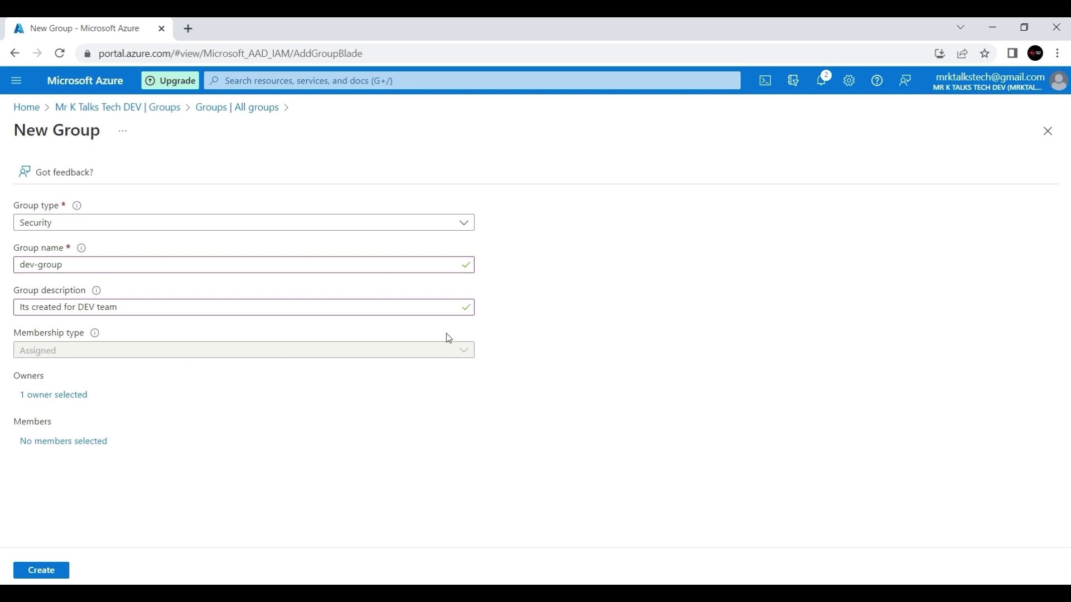
Step: Add the guest user as a member of dev-group, create the group, and dismiss the notification
click(43, 444)
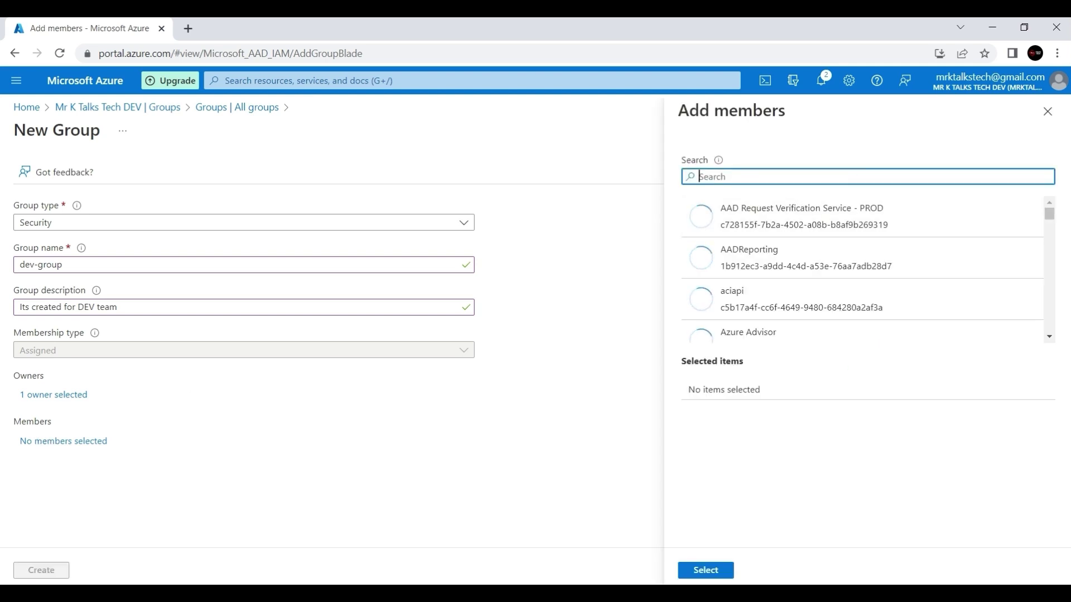
text(ta)
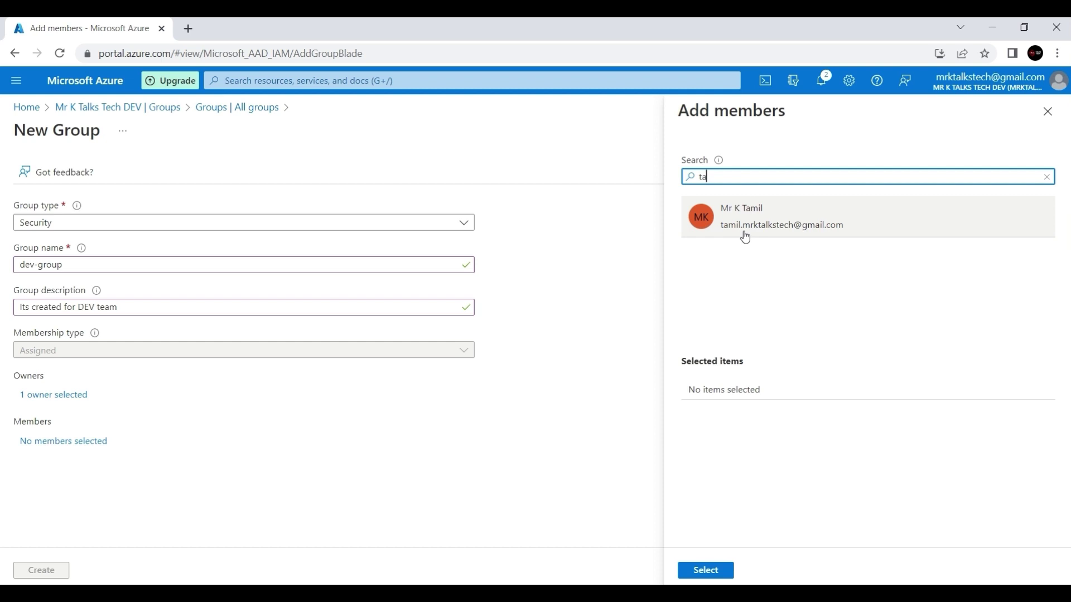
click(745, 237)
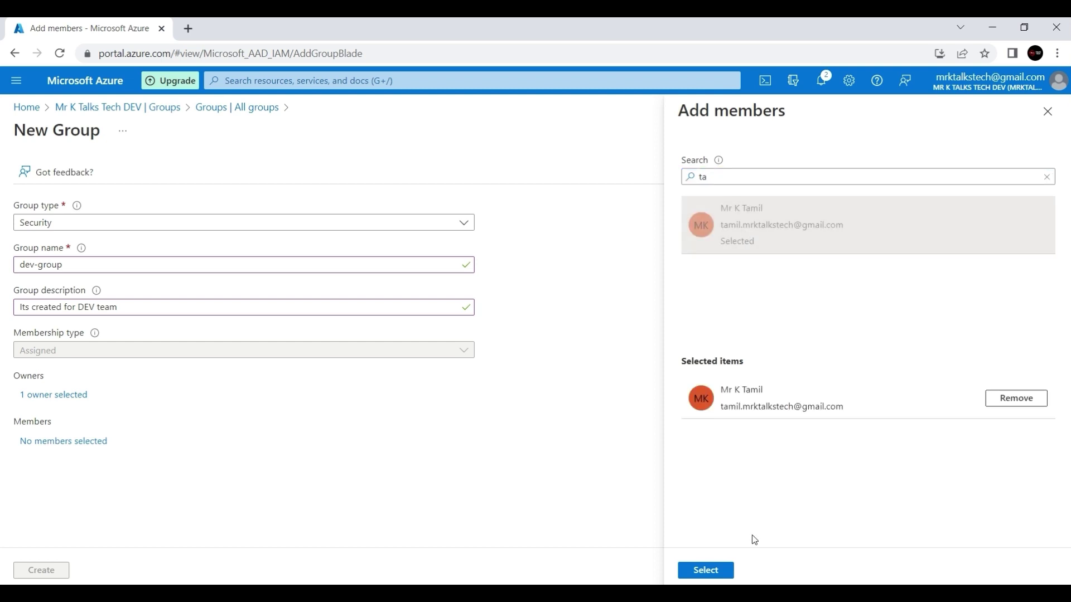
click(700, 574)
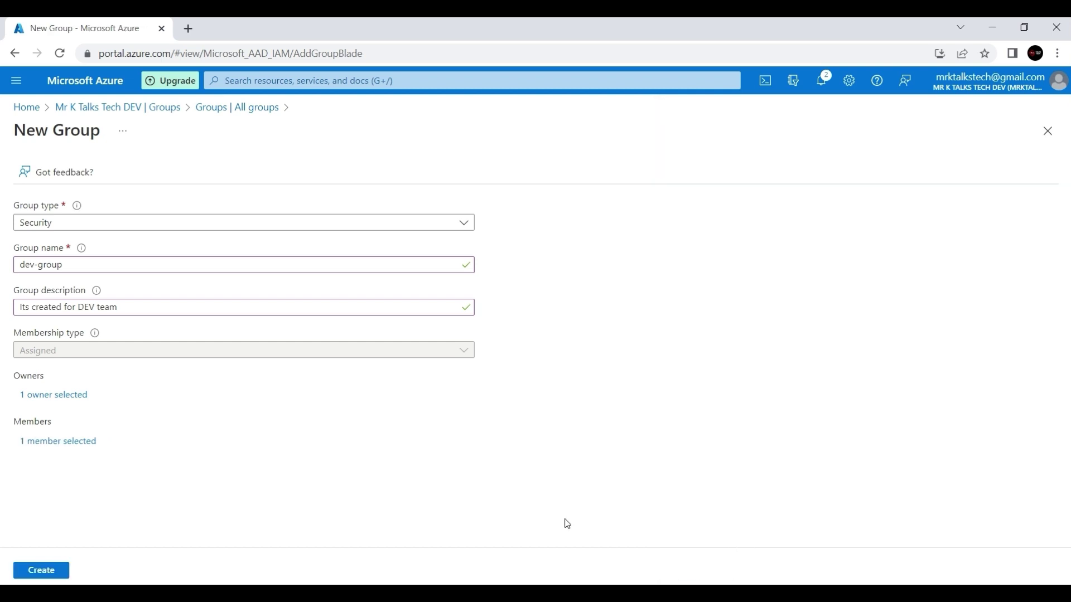
click(34, 575)
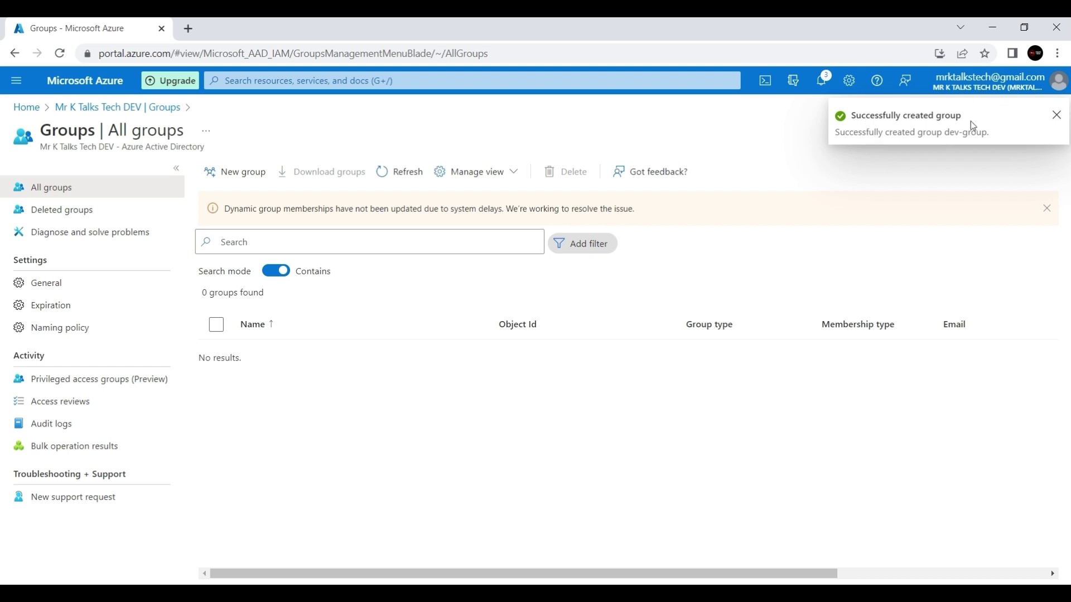
click(1056, 115)
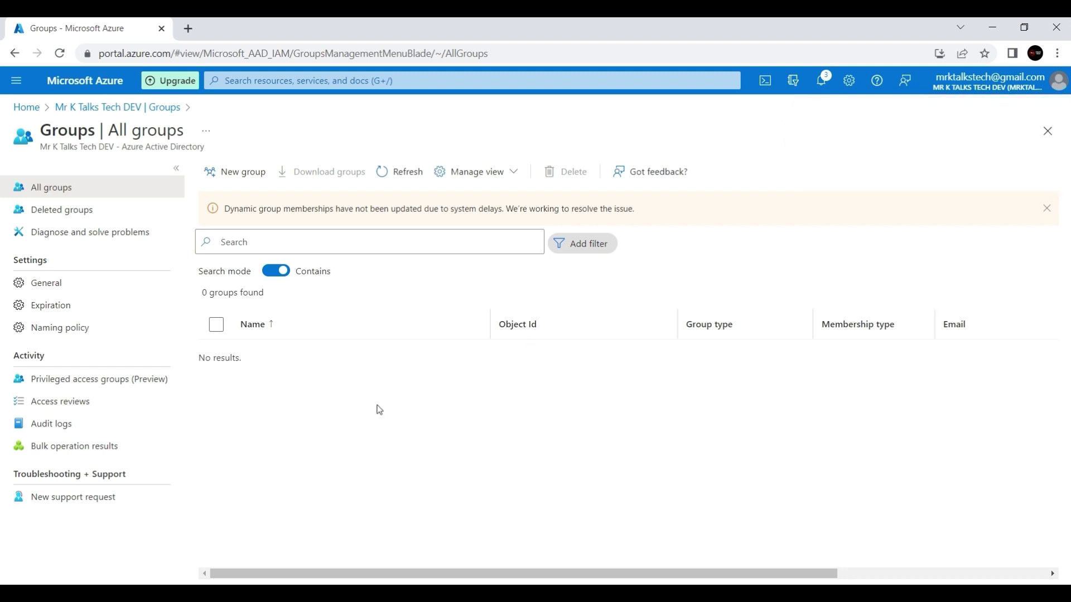
Step: Reload the groups list, dismiss the credit notification, and check the direct members of dev-group
click(61, 53)
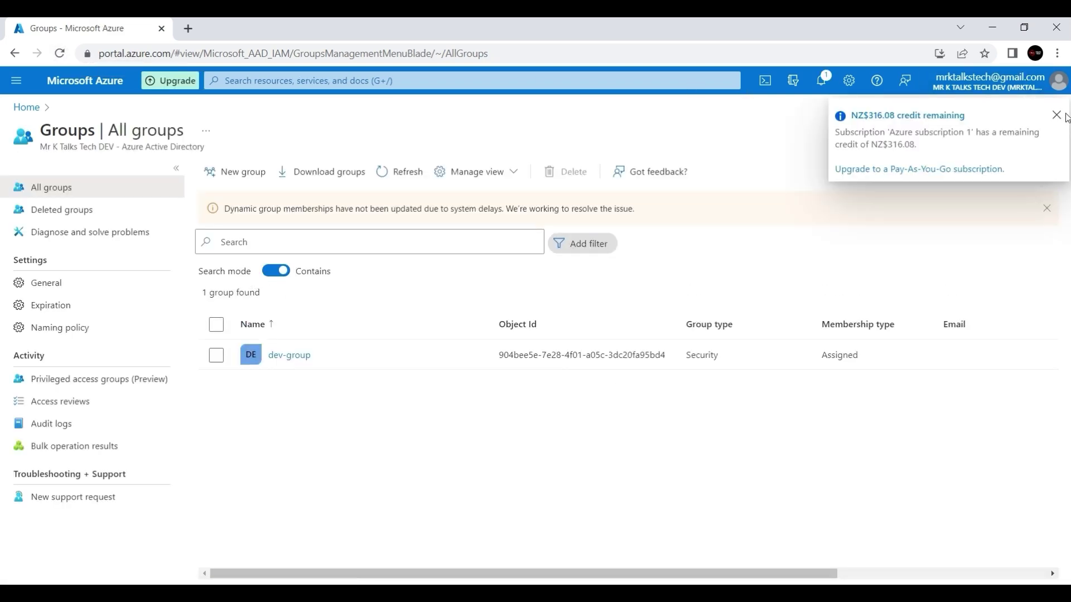
click(1056, 116)
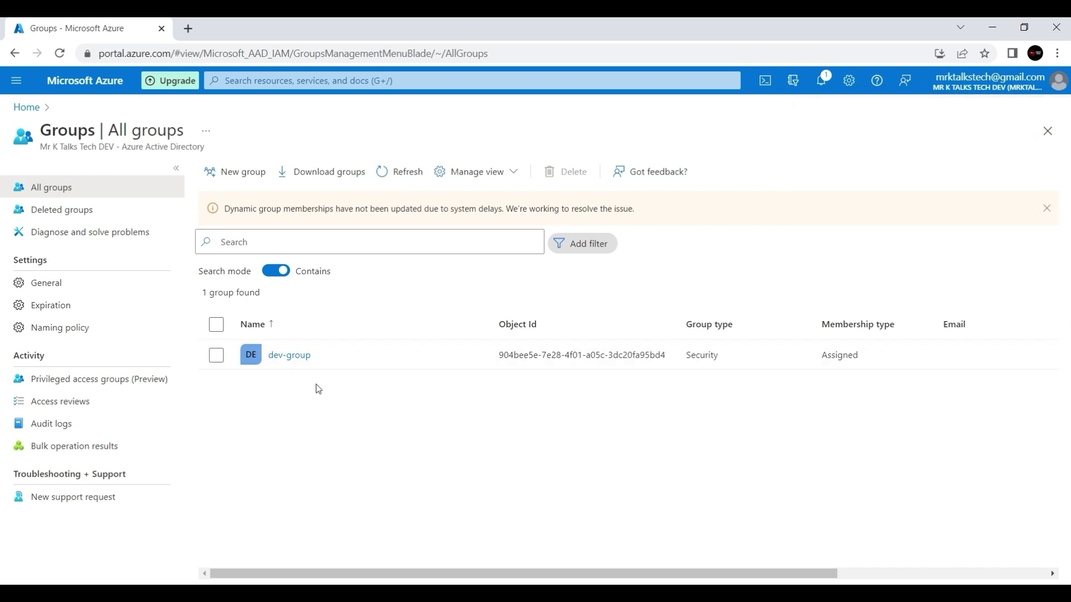
click(293, 358)
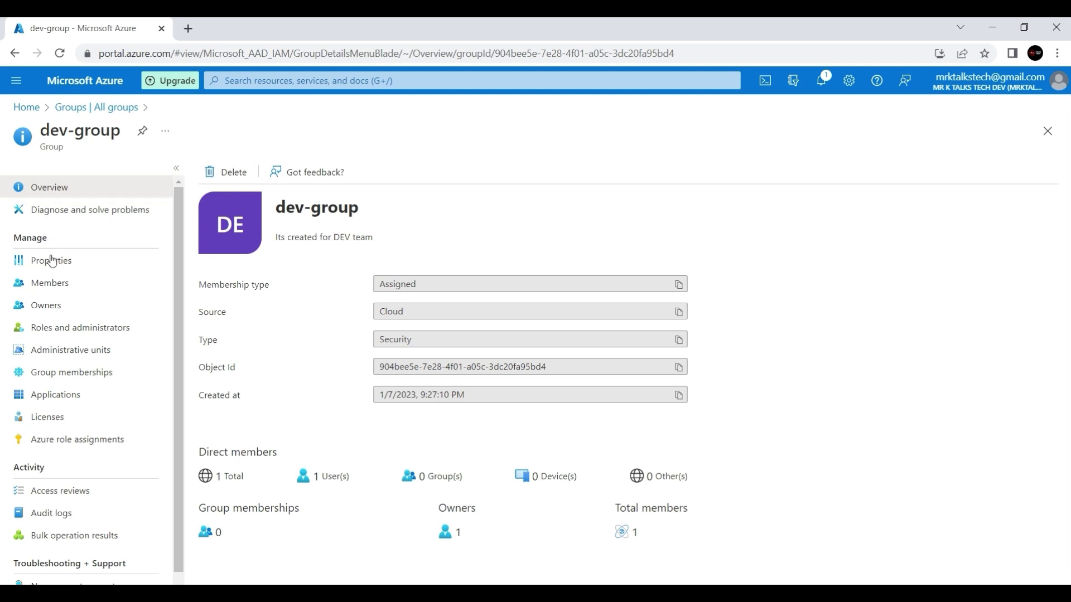
click(46, 288)
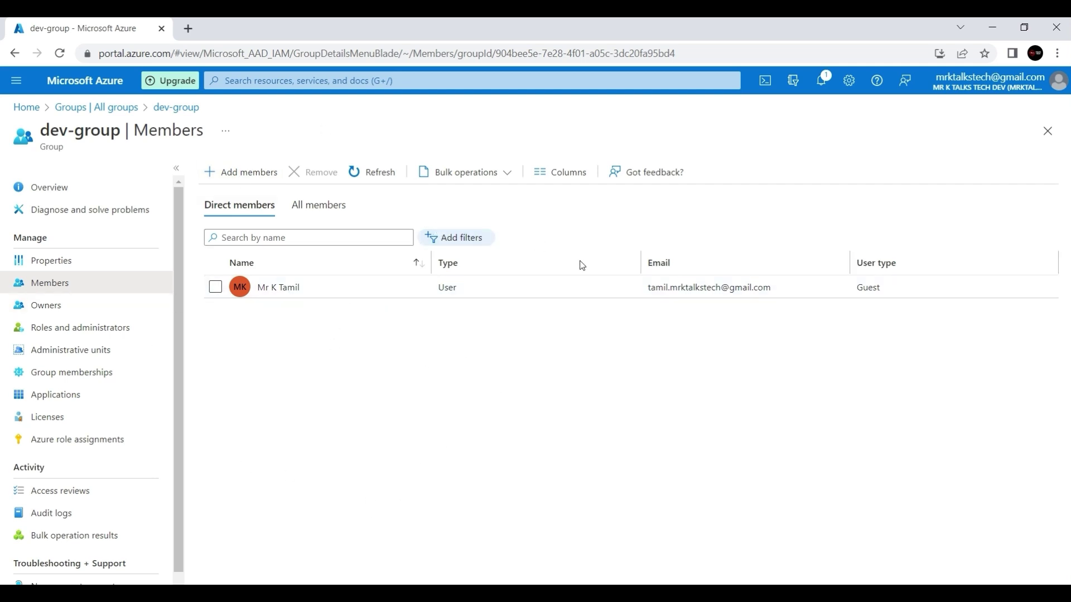
drag(42, 133, 120, 132)
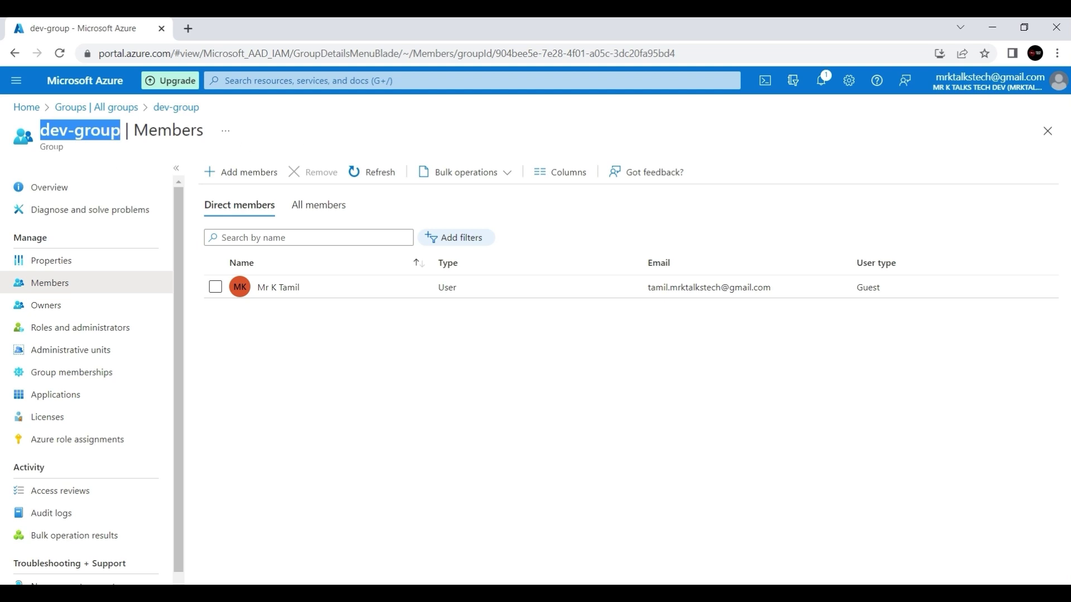
Step: In the access control of resource group rg-mrk-azure-tutorials-tamil, start a new role assignment with the Owner role
click(33, 111)
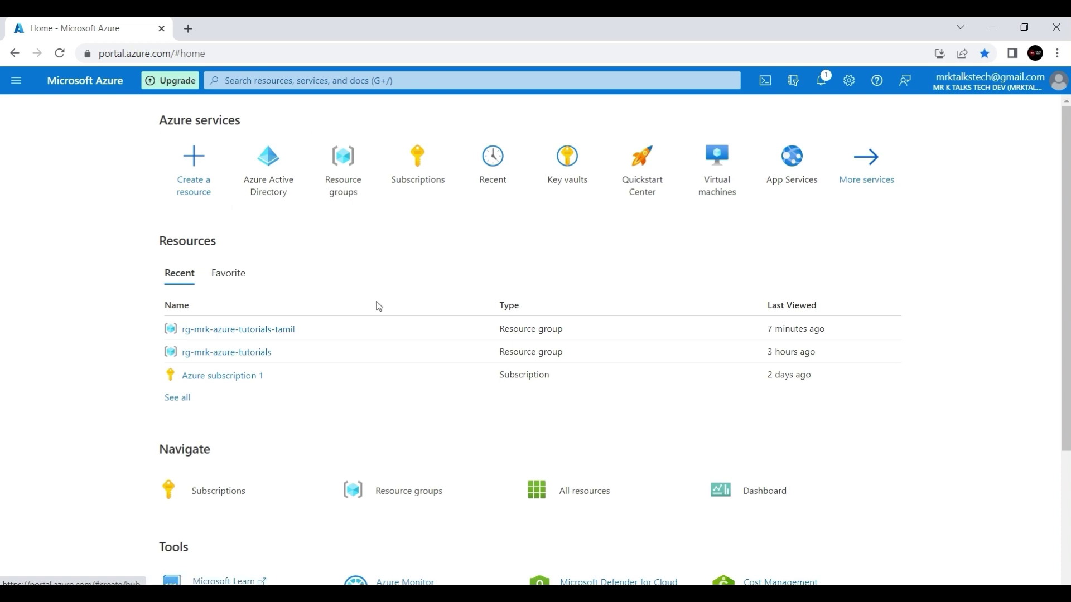
click(206, 332)
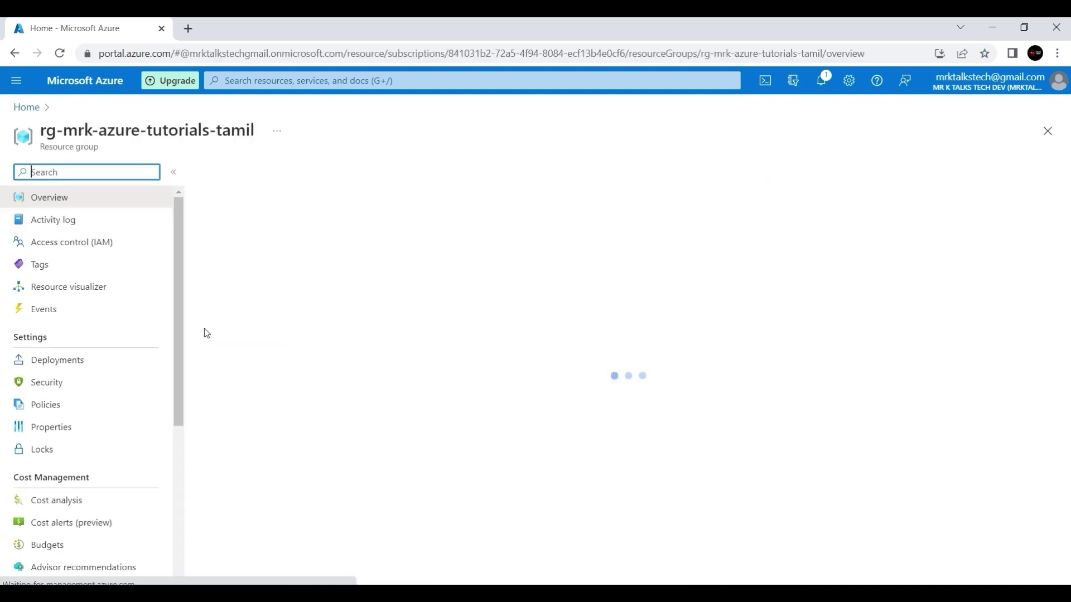
click(106, 245)
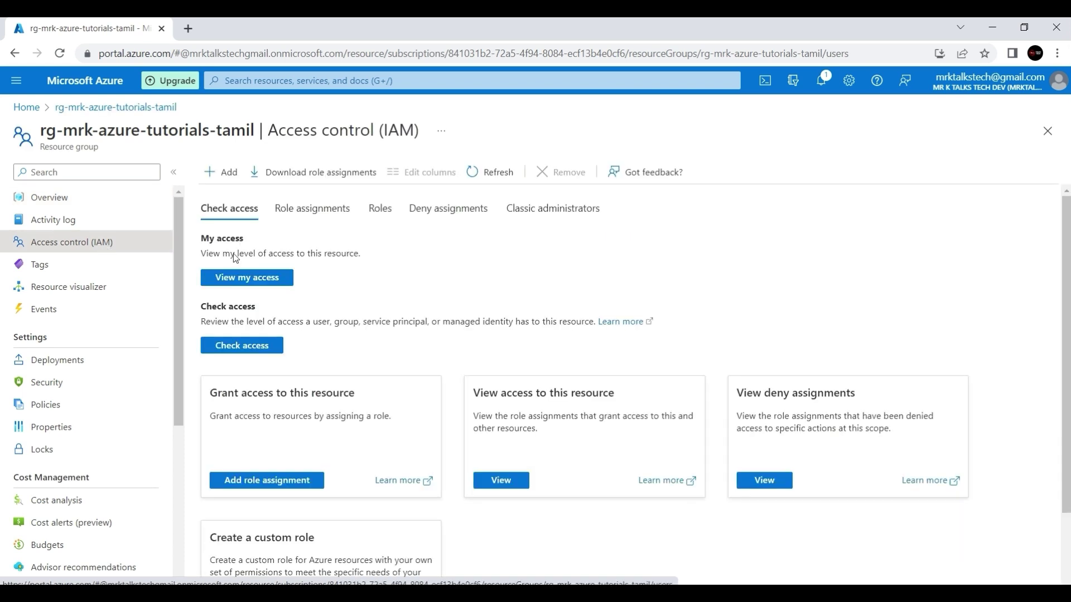
click(318, 211)
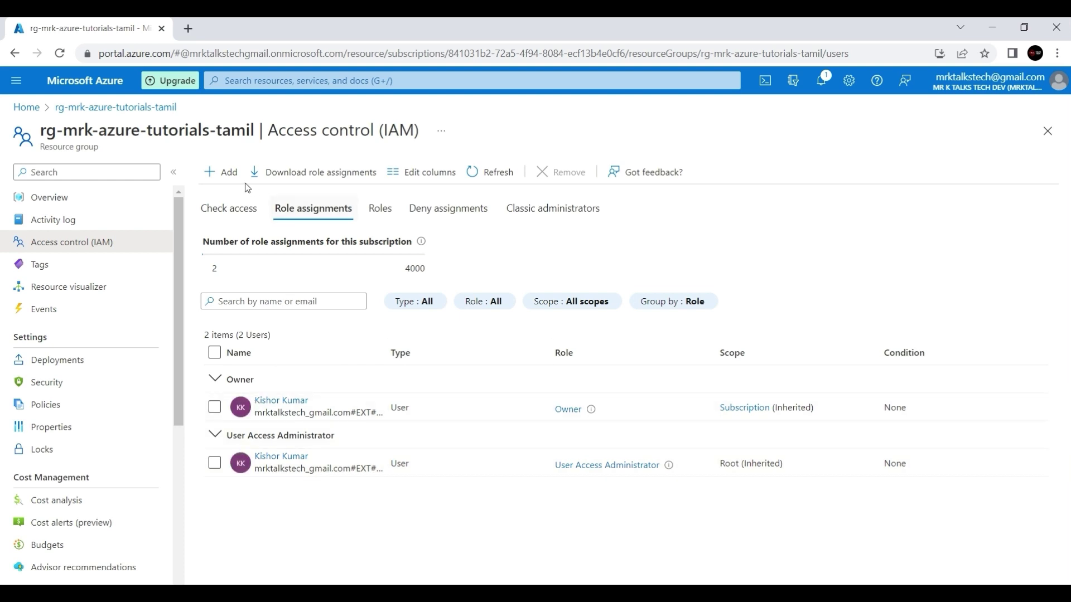
click(229, 178)
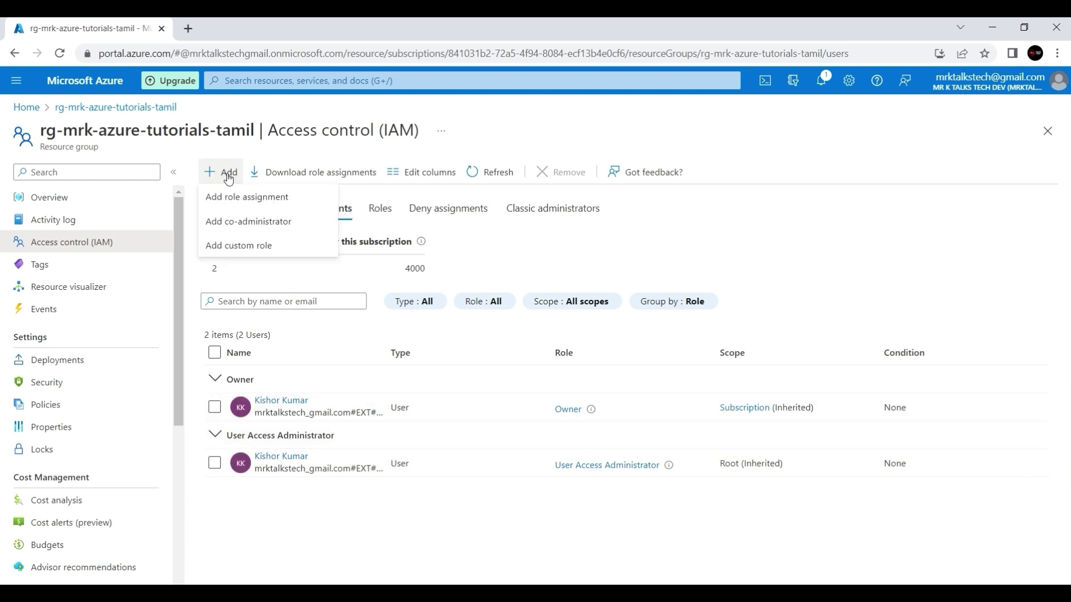
click(230, 202)
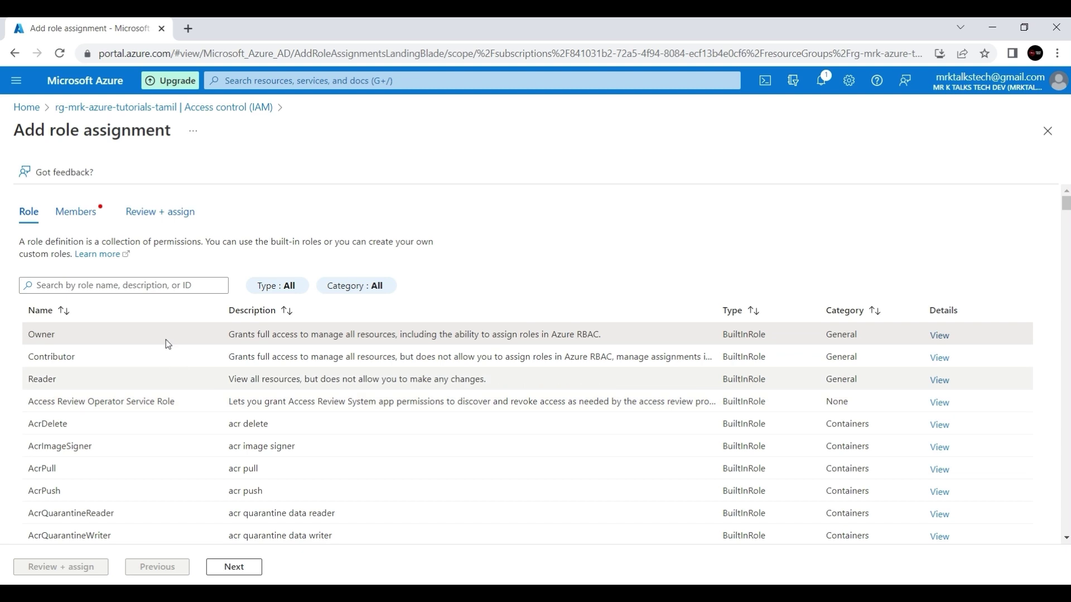
click(166, 340)
click(245, 574)
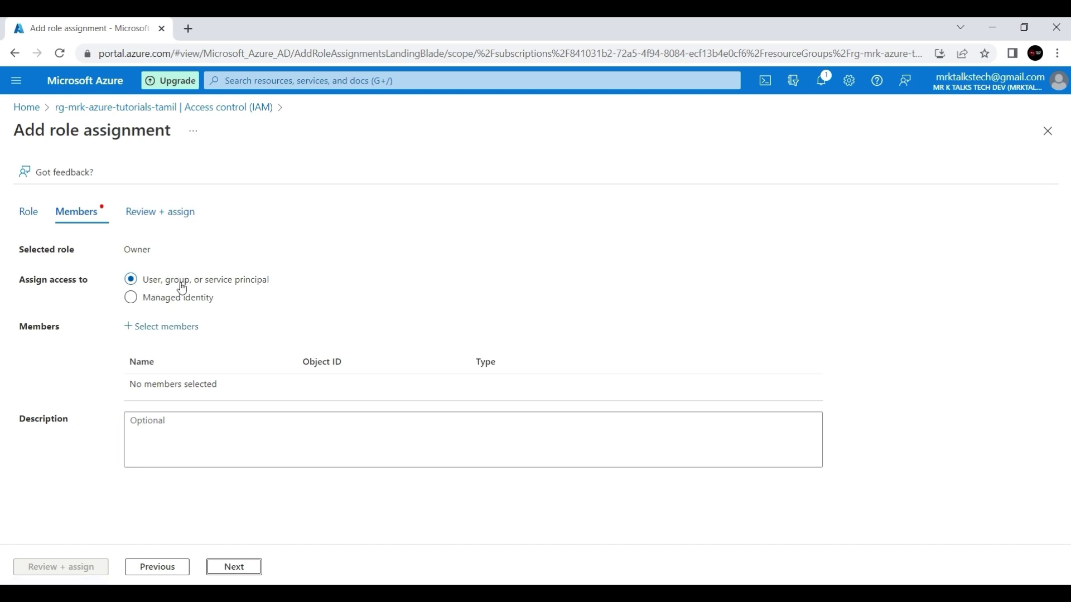
Step: Select dev-group as the member for the Owner role, assign the role, and dismiss the notification
click(171, 329)
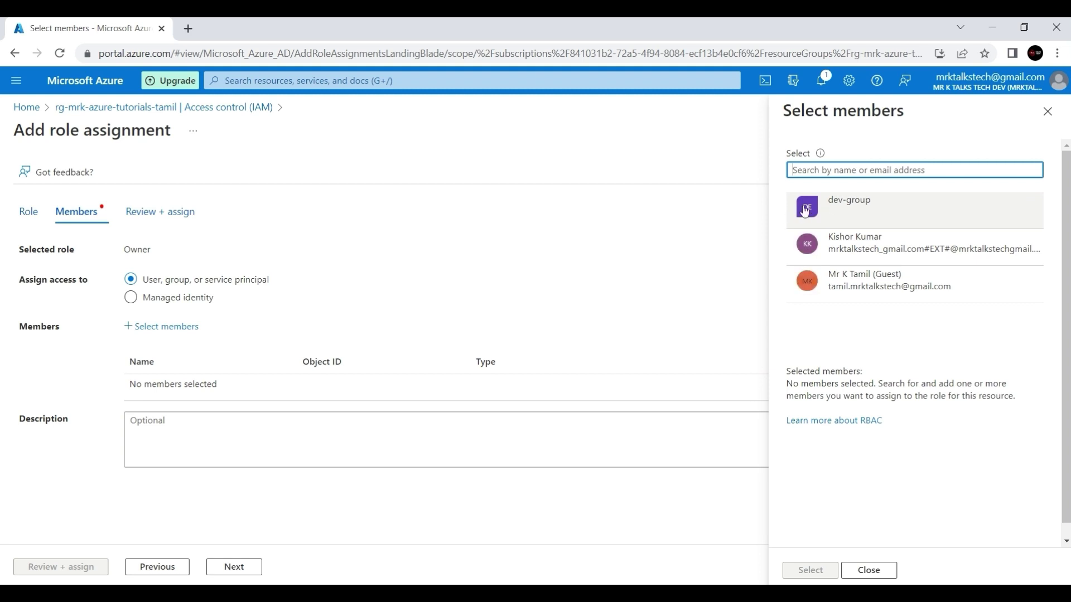
click(843, 213)
click(810, 569)
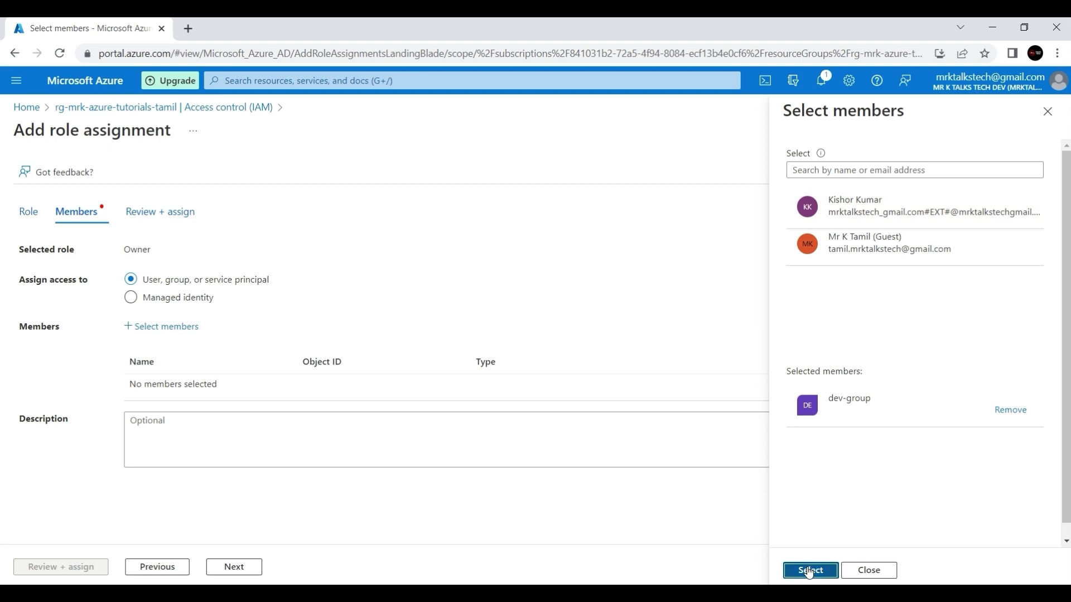
click(228, 567)
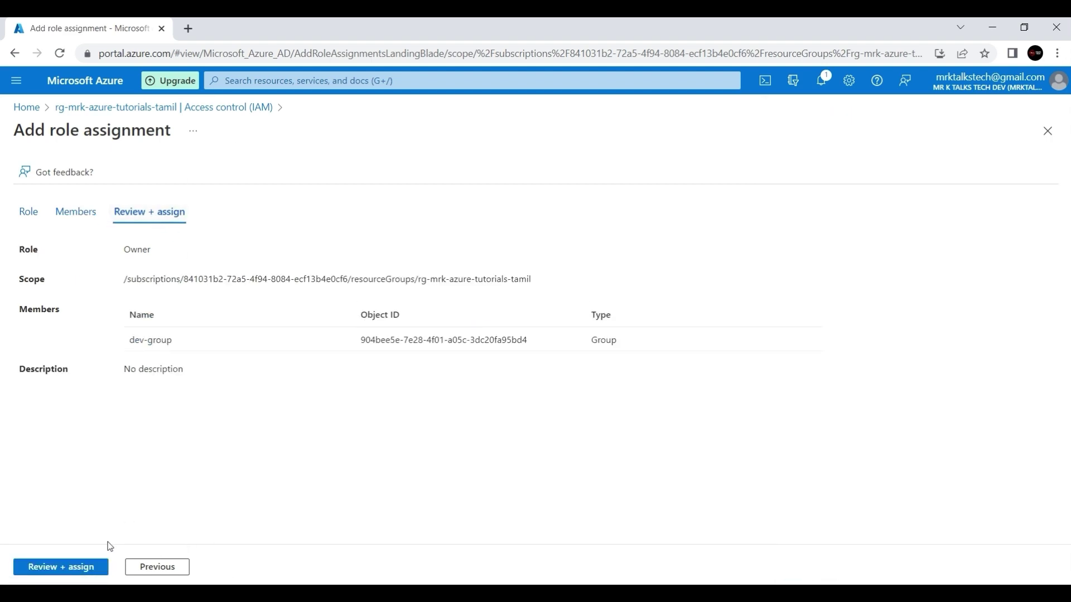
click(57, 568)
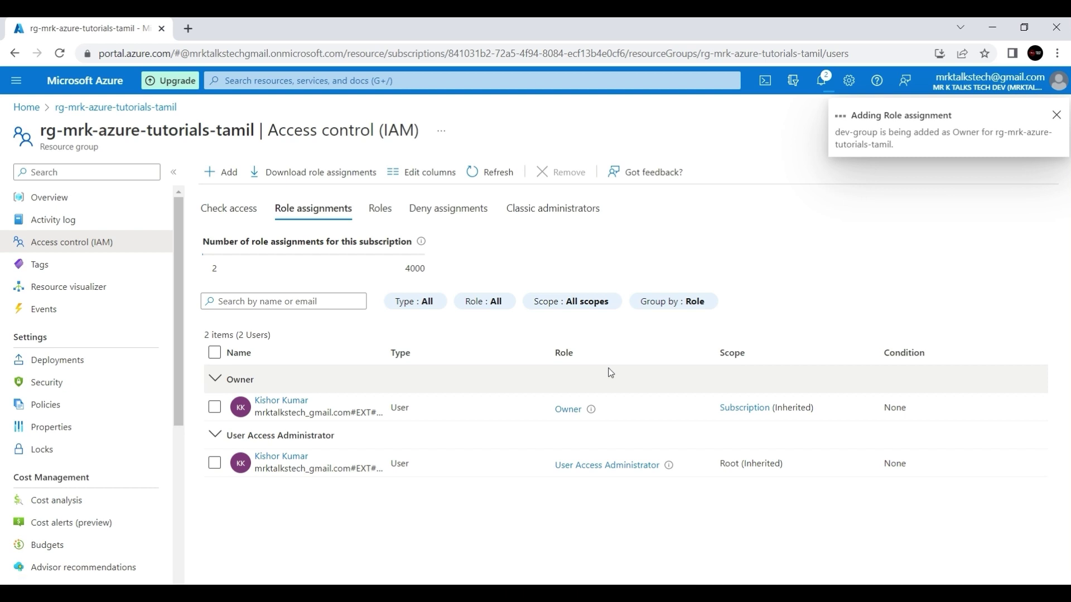
click(1057, 117)
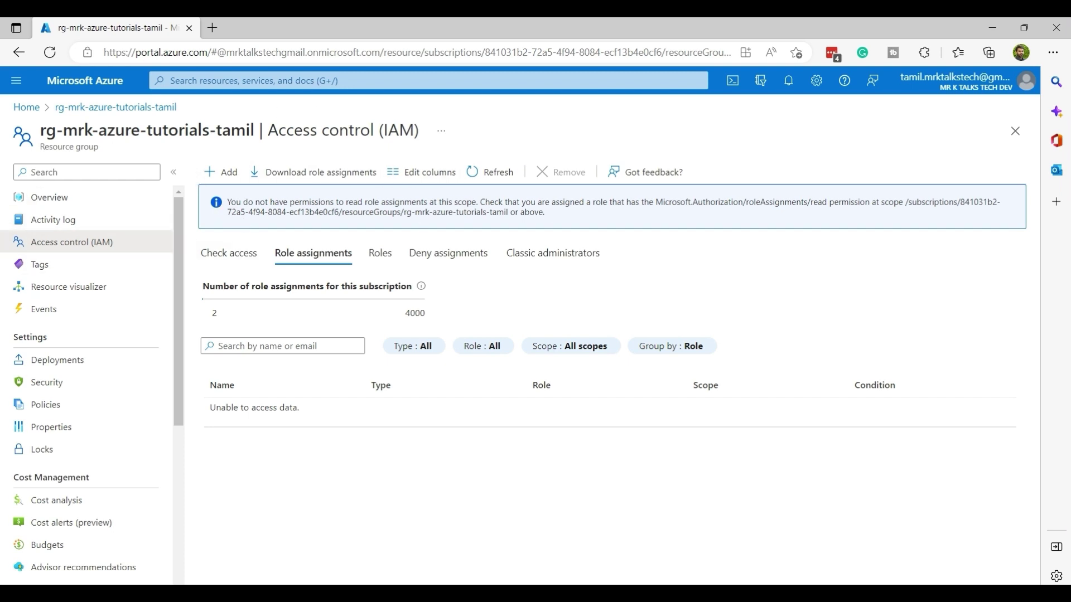
Step: In the guest user's browser session, reload the resource group's access control page and view its role assignments
drag(227, 202, 626, 236)
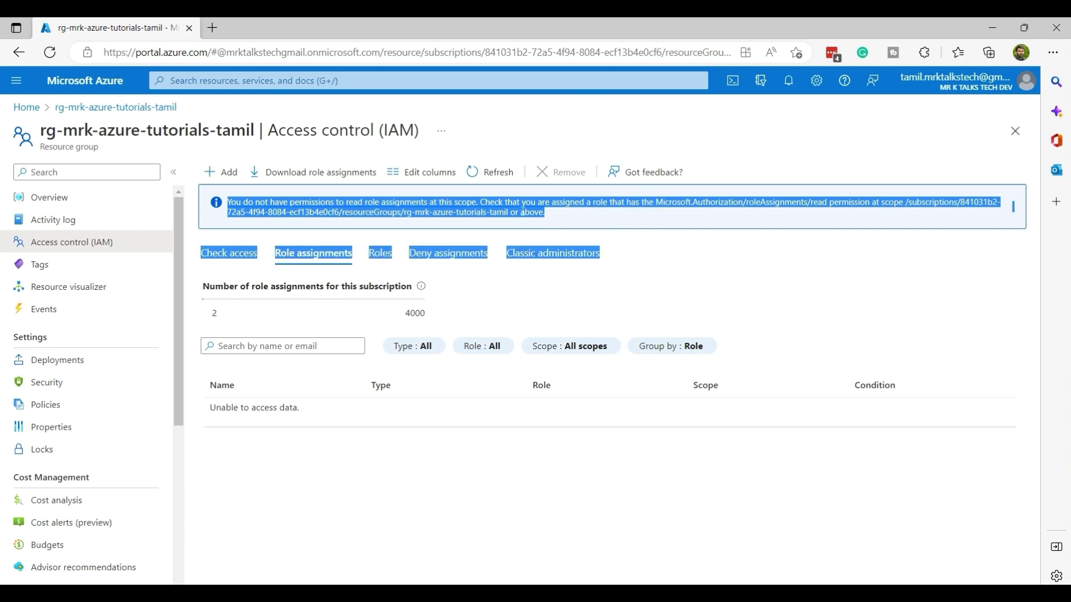
click(522, 212)
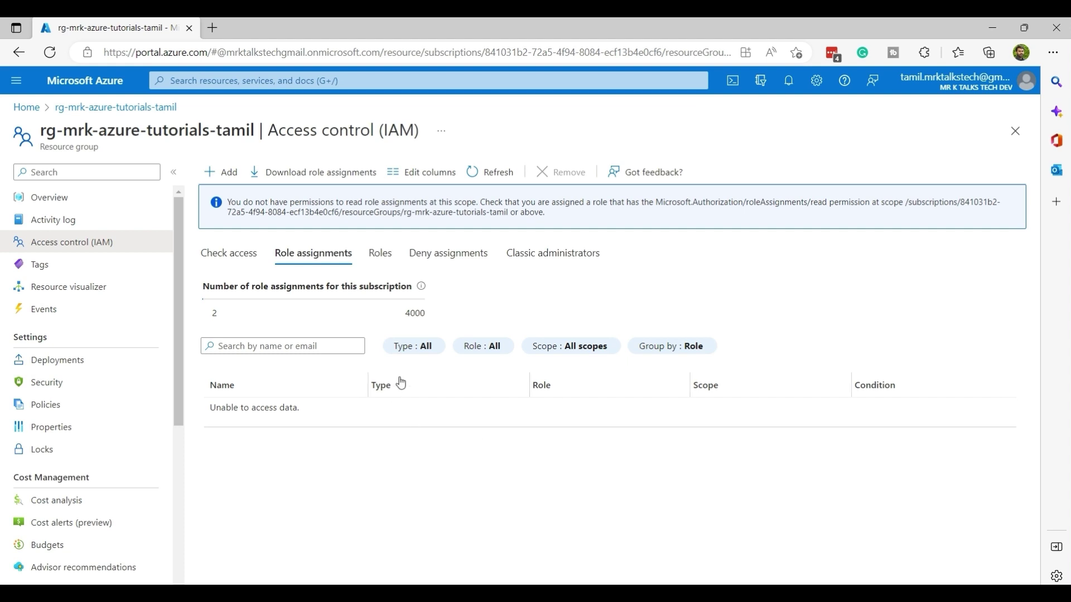
click(53, 52)
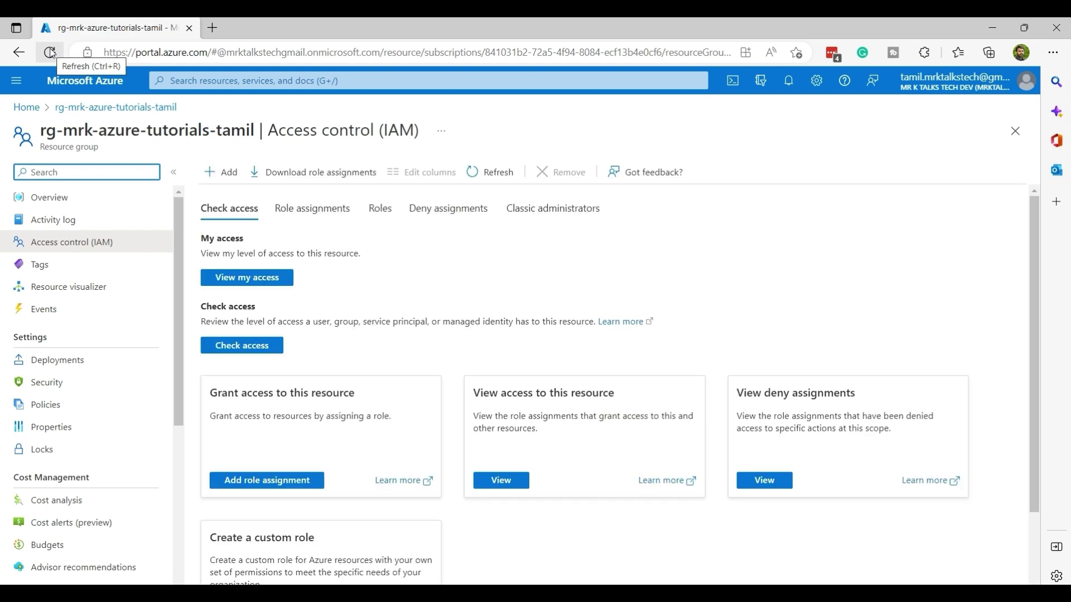
click(318, 215)
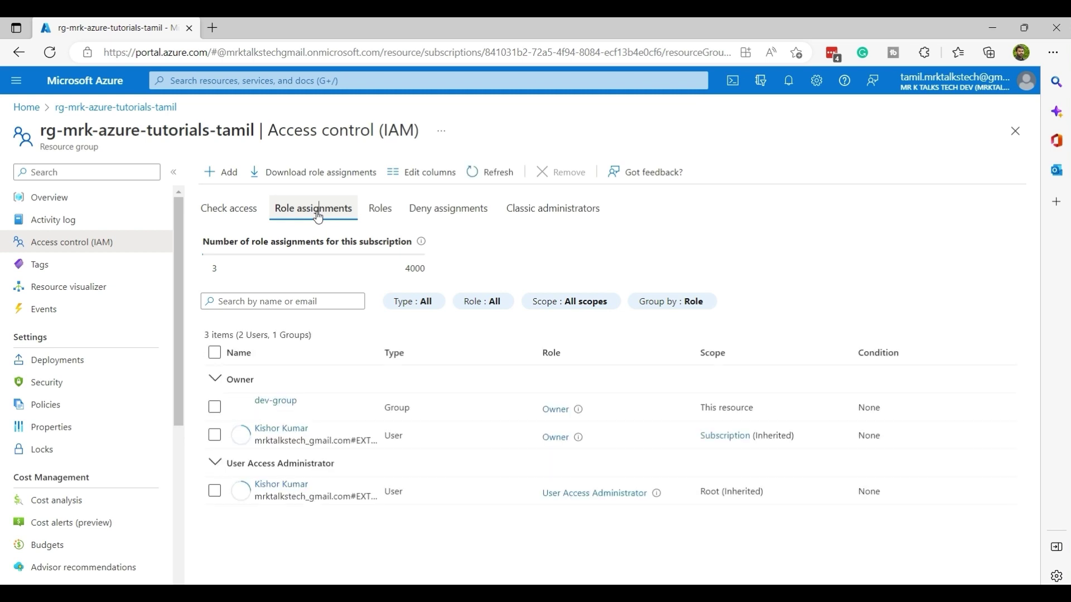